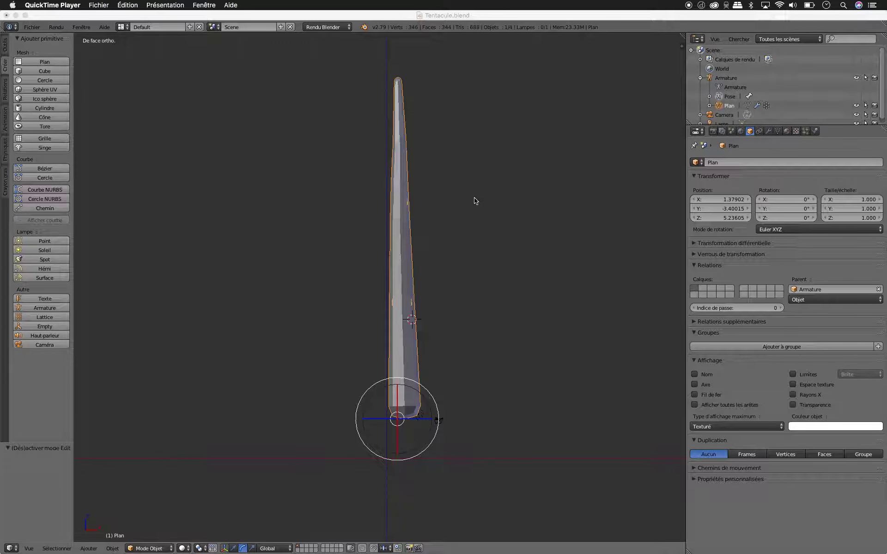
# Orbit around the tentacle, then enter Edit Mode with all its vertices selected.
pyautogui.click(481, 240)
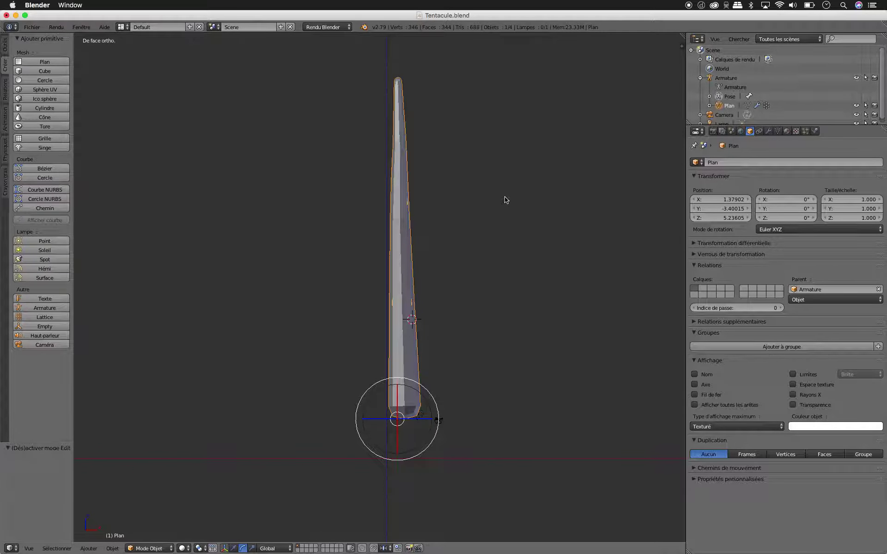
pyautogui.moveTo(507, 200); pyautogui.dragTo(480, 224, button='middle')
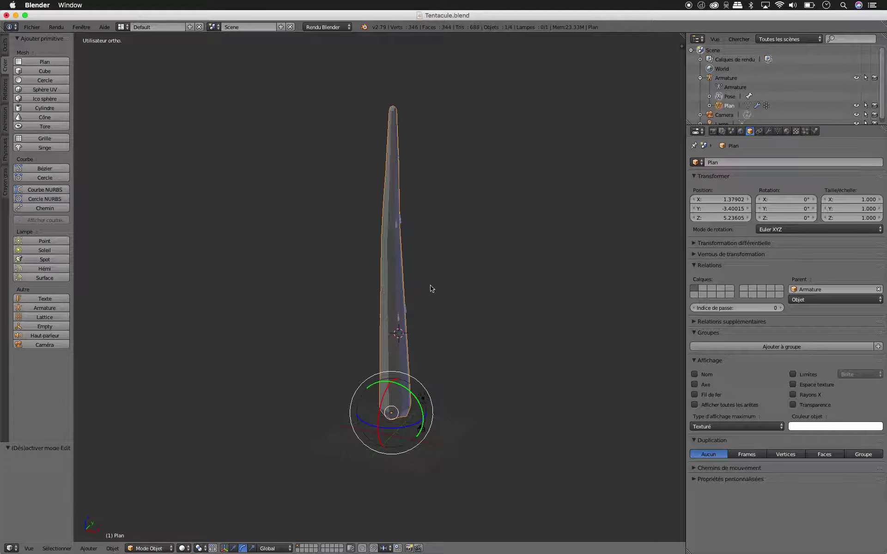
pyautogui.moveTo(431, 289); pyautogui.dragTo(469, 289, button='middle')
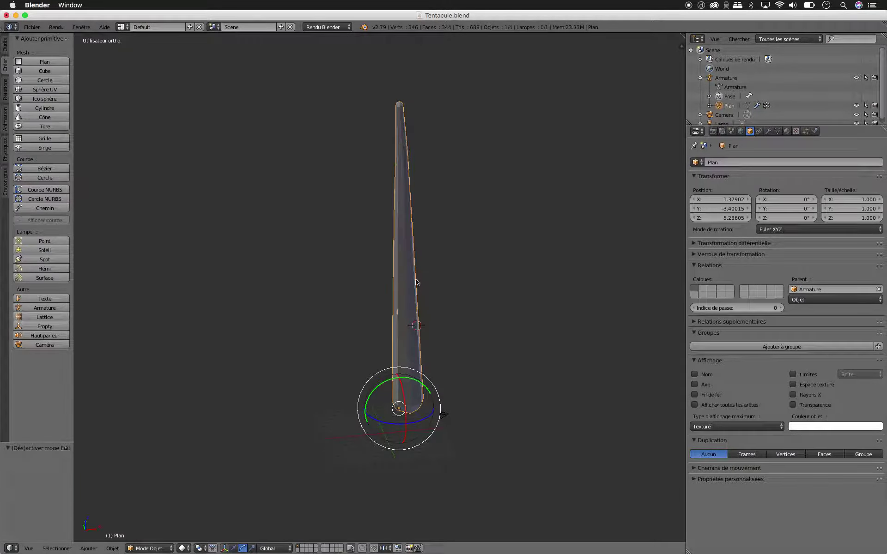
pyautogui.press('Tab')
pyautogui.press('a')
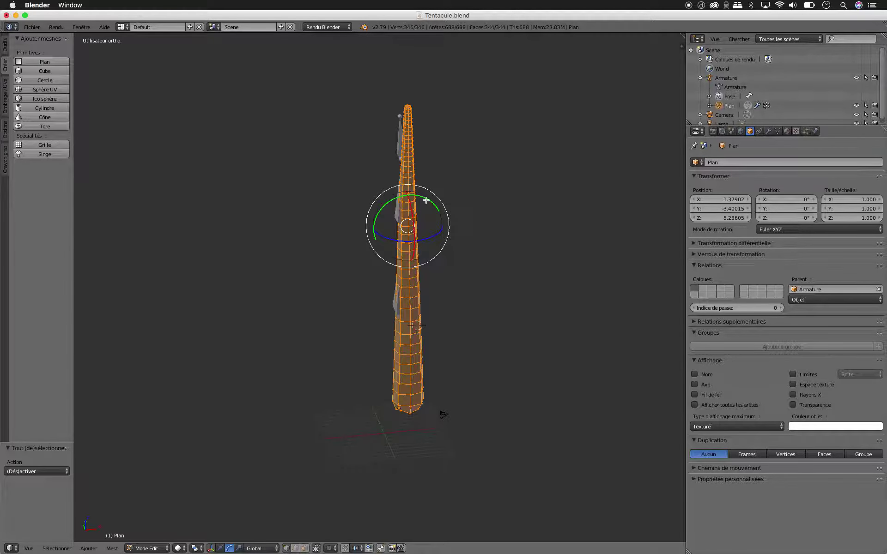
# Create a new purple Diffuse material, rename it 'Peau extérieur' and assign it to all the geometry.
pyautogui.click(787, 131)
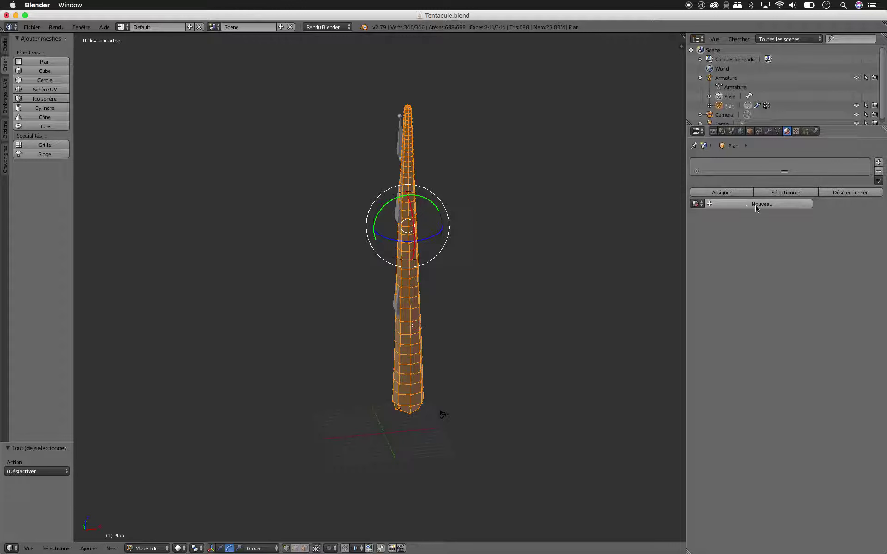
pyautogui.click(721, 204)
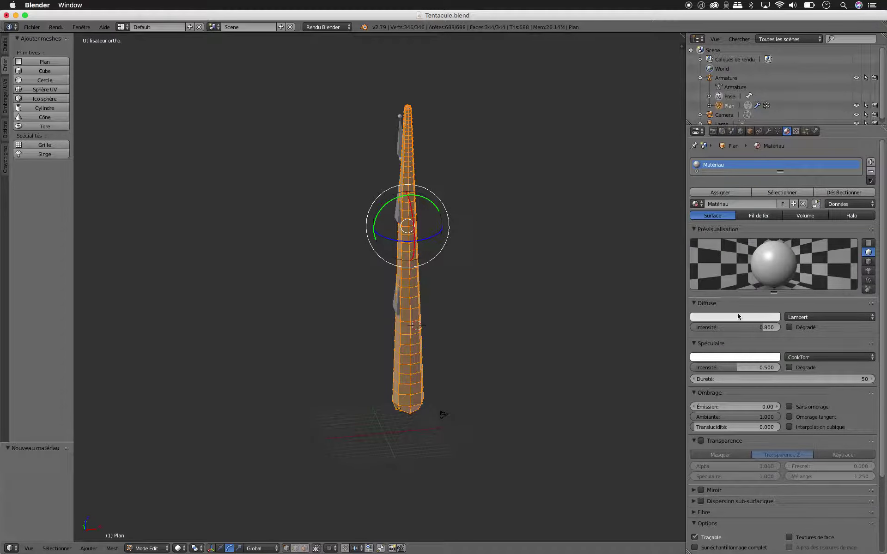
pyautogui.click(738, 316)
pyautogui.click(739, 221)
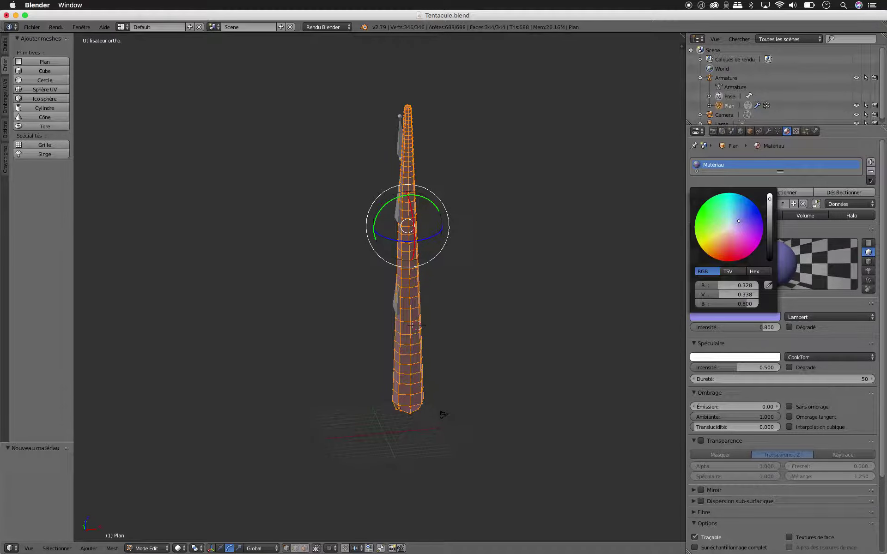
pyautogui.click(744, 221)
pyautogui.moveTo(744, 222); pyautogui.dragTo(744, 223)
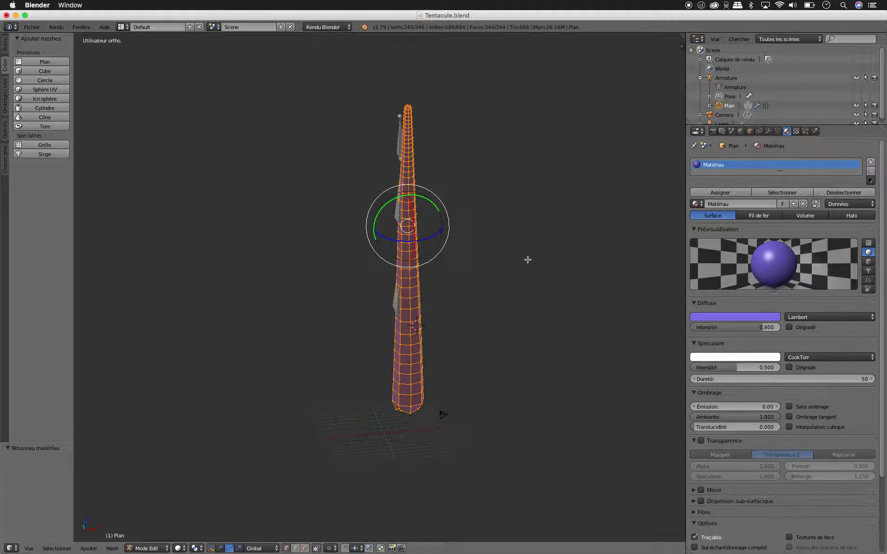
pyautogui.doubleClick(717, 164)
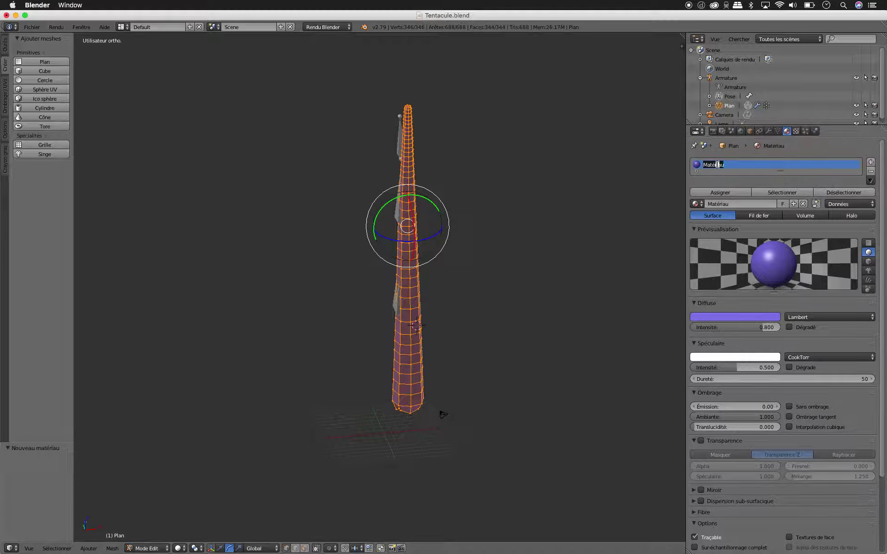
pyautogui.write('p')
pyautogui.click(714, 193)
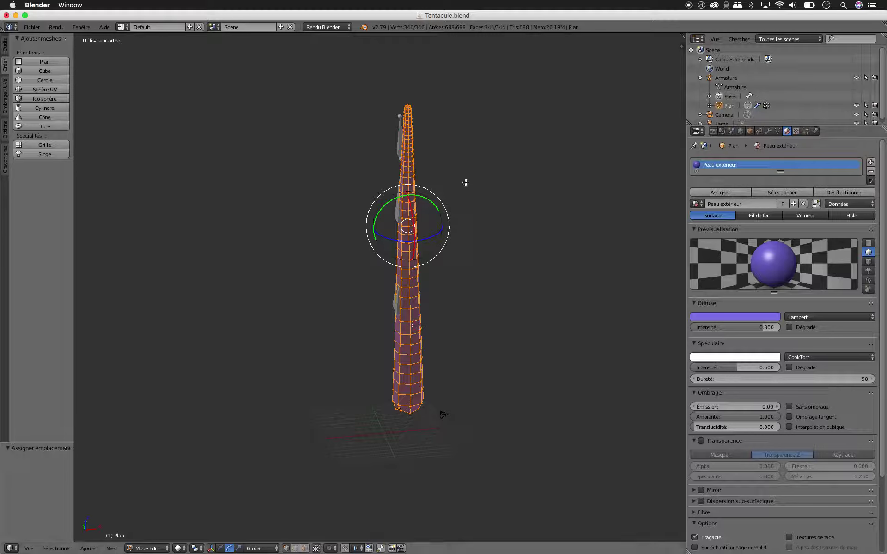
# Deselect all vertices, switch to front view and bring up the Ctrl+Tab select mode menu.
pyautogui.press('a')
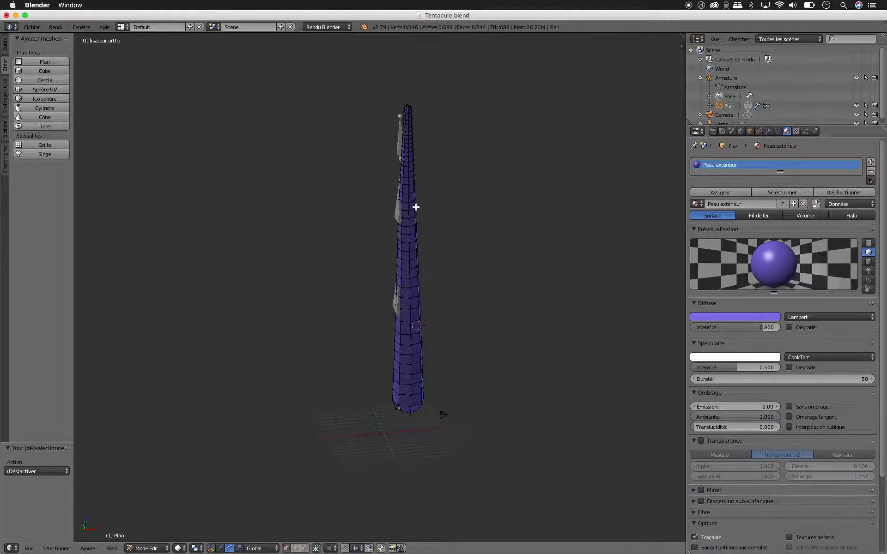
pyautogui.moveTo(479, 353); pyautogui.dragTo(537, 340, button='middle')
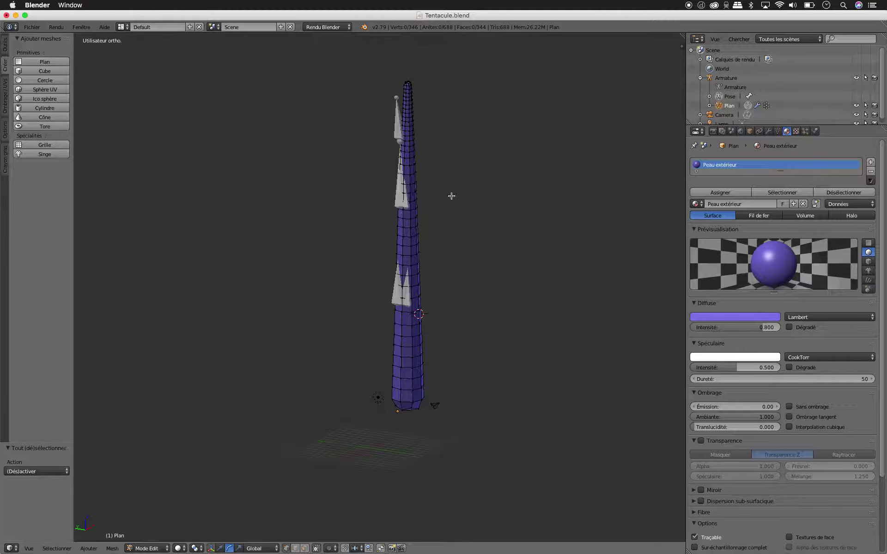
pyautogui.press('KP_1')
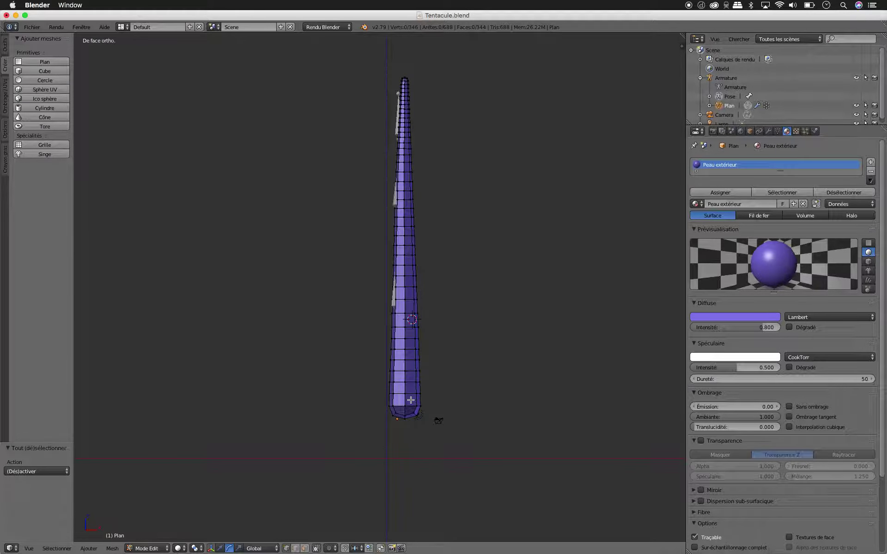
pyautogui.hotkey('ctrl', 'Tab')
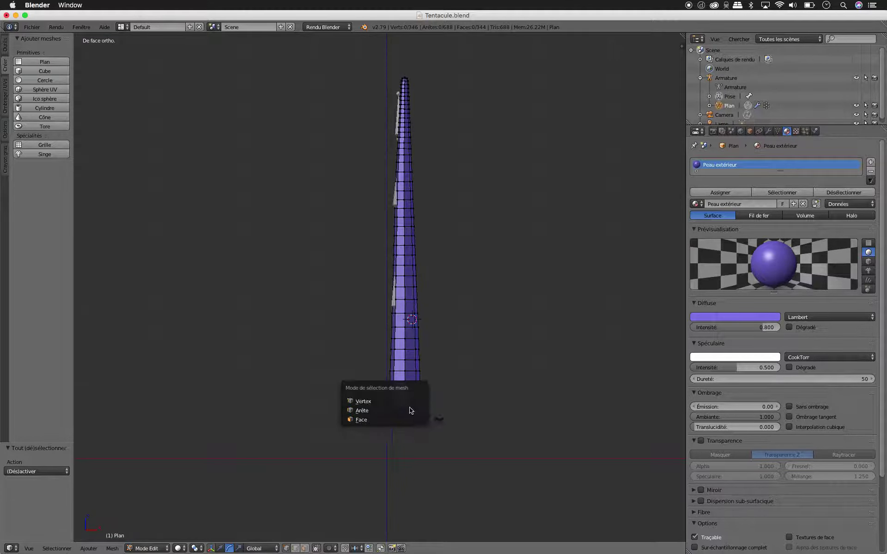
# Switch to face selection and paint a first selection of base faces with circle select.
pyautogui.click(408, 419)
pyautogui.press('c')
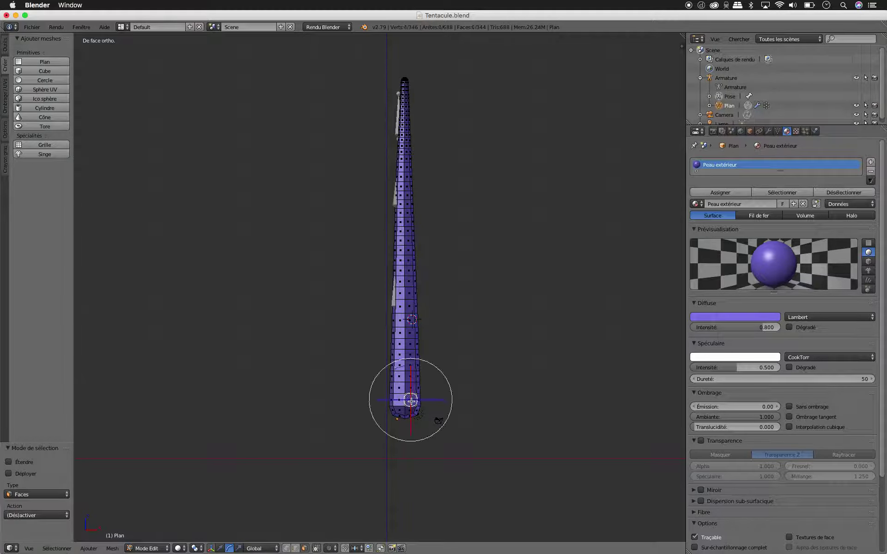
pyautogui.click(404, 400)
pyautogui.moveTo(399, 393); pyautogui.dragTo(401, 213)
pyautogui.moveTo(429, 376); pyautogui.dragTo(406, 380, button='middle')
pyautogui.press('KP_1')
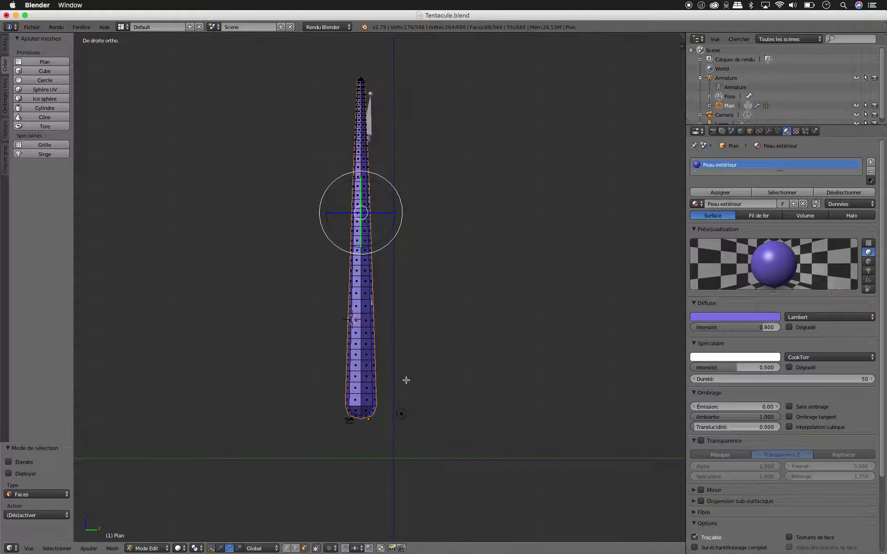
# Select the lower front faces in two columns, starting from the bottom face.
pyautogui.rightClick(400, 400)
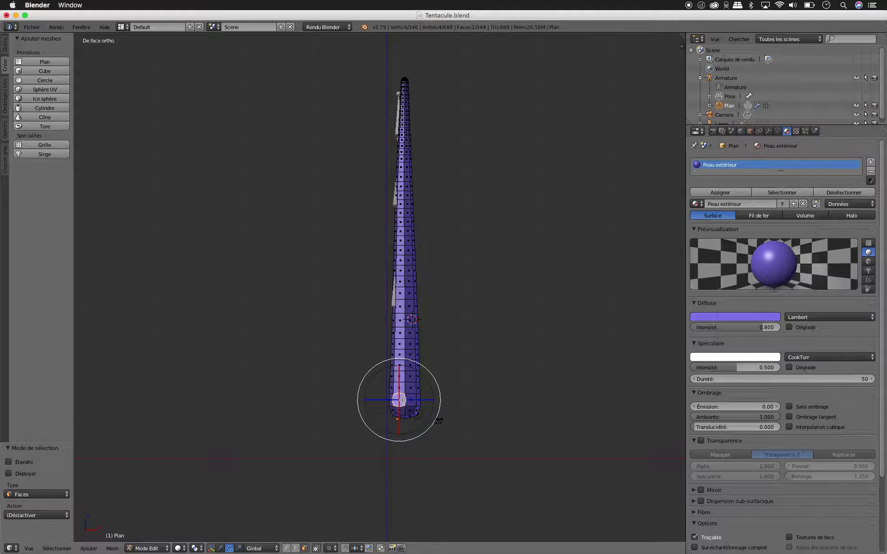
pyautogui.keyDown('shift'); pyautogui.rightClick(400, 387); pyautogui.keyUp('shift')
pyautogui.keyDown('shift'); pyautogui.rightClick(400, 373); pyautogui.keyUp('shift')
pyautogui.keyDown('shift'); pyautogui.rightClick(400, 359); pyautogui.keyUp('shift')
pyautogui.keyDown('shift'); pyautogui.rightClick(400, 347); pyautogui.keyUp('shift')
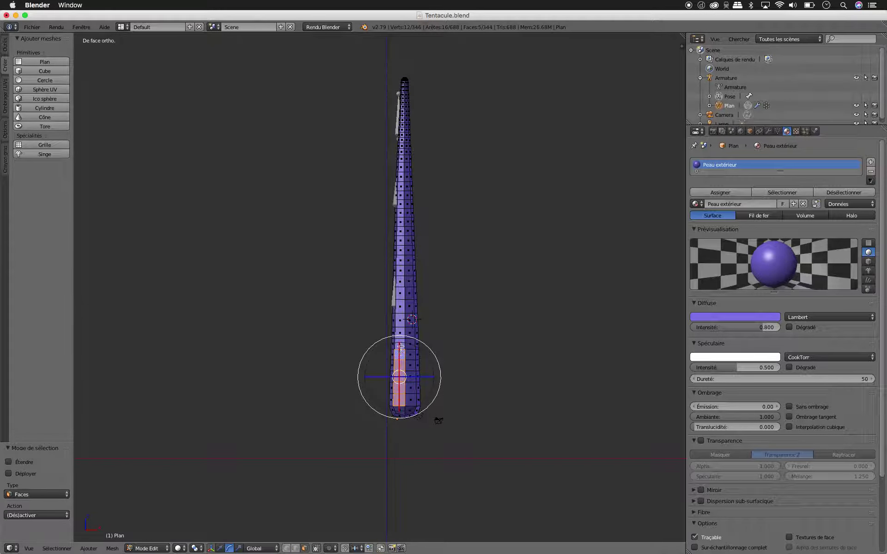
pyautogui.keyDown('shift'); pyautogui.rightClick(400, 337); pyautogui.keyUp('shift')
pyautogui.keyDown('shift'); pyautogui.rightClick(401, 326); pyautogui.keyUp('shift')
pyautogui.keyDown('shift'); pyautogui.rightClick(401, 316); pyautogui.keyUp('shift')
pyautogui.keyDown('shift'); pyautogui.rightClick(401, 307); pyautogui.keyUp('shift')
pyautogui.keyDown('shift'); pyautogui.rightClick(411, 355); pyautogui.keyUp('shift')
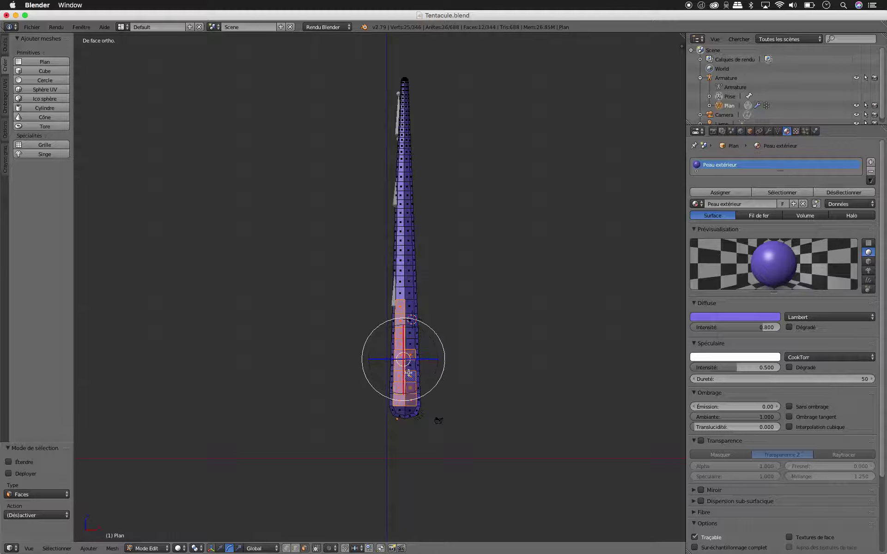
pyautogui.keyDown('shift'); pyautogui.rightClick(409, 334); pyautogui.keyUp('shift')
pyautogui.keyDown('shift'); pyautogui.rightClick(410, 324); pyautogui.keyUp('shift')
pyautogui.keyDown('shift'); pyautogui.rightClick(409, 314); pyautogui.keyUp('shift')
pyautogui.keyDown('shift'); pyautogui.rightClick(409, 305); pyautogui.keyUp('shift')
pyautogui.keyDown('shift'); pyautogui.rightClick(408, 294); pyautogui.keyUp('shift')
pyautogui.keyDown('shift'); pyautogui.rightClick(407, 288); pyautogui.keyUp('shift')
pyautogui.keyDown('shift'); pyautogui.rightClick(401, 284); pyautogui.keyUp('shift')
pyautogui.keyDown('shift'); pyautogui.rightClick(406, 282); pyautogui.keyUp('shift')
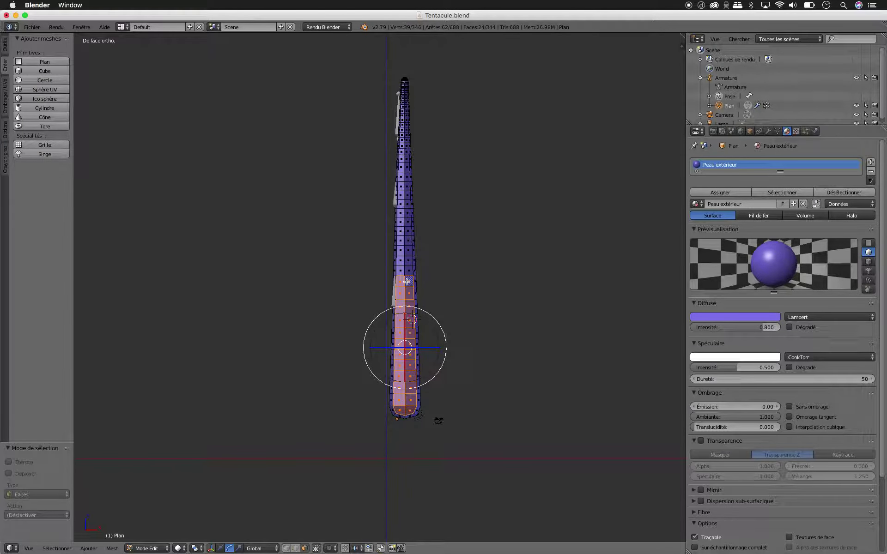
# Extend the front face selection up the middle section of the tentacle.
pyautogui.scroll(-2, 406, 282)
pyautogui.scroll(7, 477, 230)
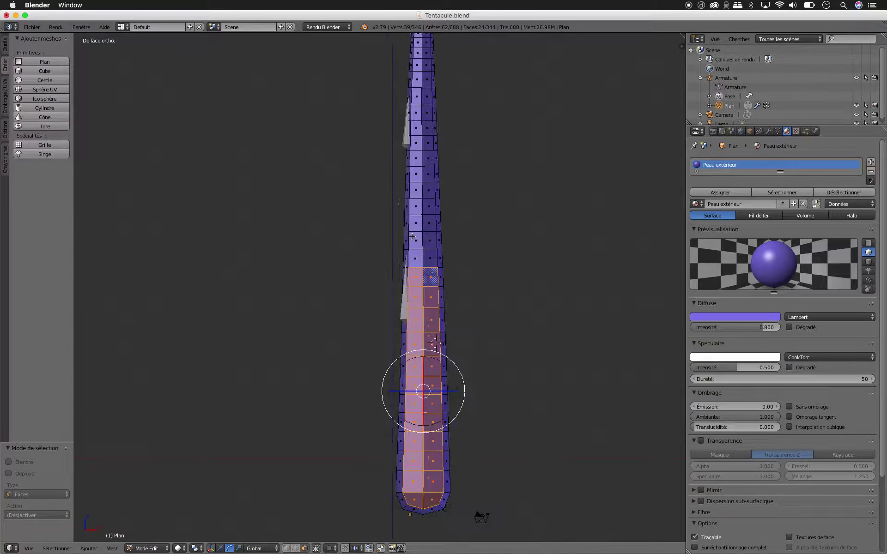
pyautogui.keyDown('shift'); pyautogui.moveTo(477, 230); pyautogui.dragTo(396, 432, button='middle'); pyautogui.keyUp('shift')
pyautogui.keyDown('shift'); pyautogui.rightClick(370, 449); pyautogui.keyUp('shift')
pyautogui.keyDown('shift'); pyautogui.rightClick(350, 449); pyautogui.keyUp('shift')
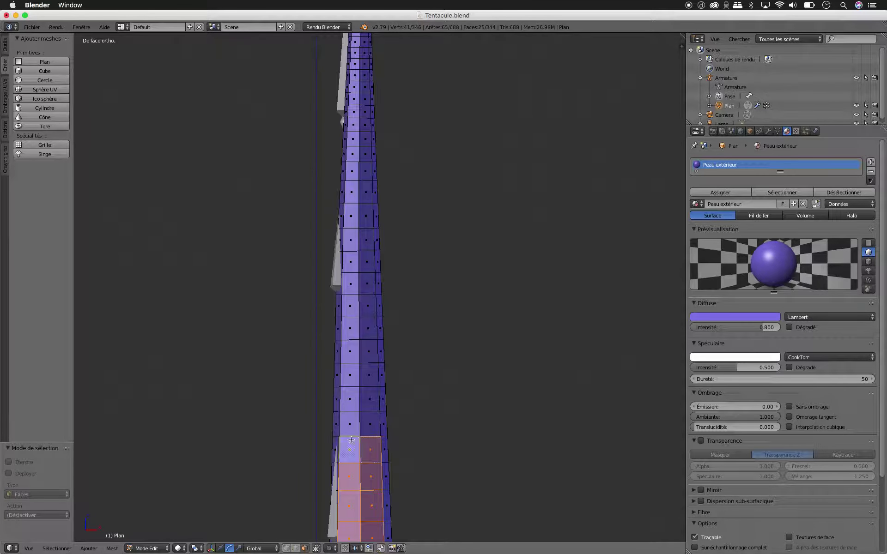
pyautogui.keyDown('shift'); pyautogui.rightClick(349, 424); pyautogui.keyUp('shift')
pyautogui.keyDown('shift'); pyautogui.rightClick(371, 421); pyautogui.keyUp('shift')
pyautogui.keyDown('shift'); pyautogui.rightClick(370, 399); pyautogui.keyUp('shift')
pyautogui.keyDown('shift'); pyautogui.rightClick(349, 399); pyautogui.keyUp('shift')
pyautogui.keyDown('shift'); pyautogui.rightClick(349, 375); pyautogui.keyUp('shift')
pyautogui.keyDown('shift'); pyautogui.rightClick(370, 375); pyautogui.keyUp('shift')
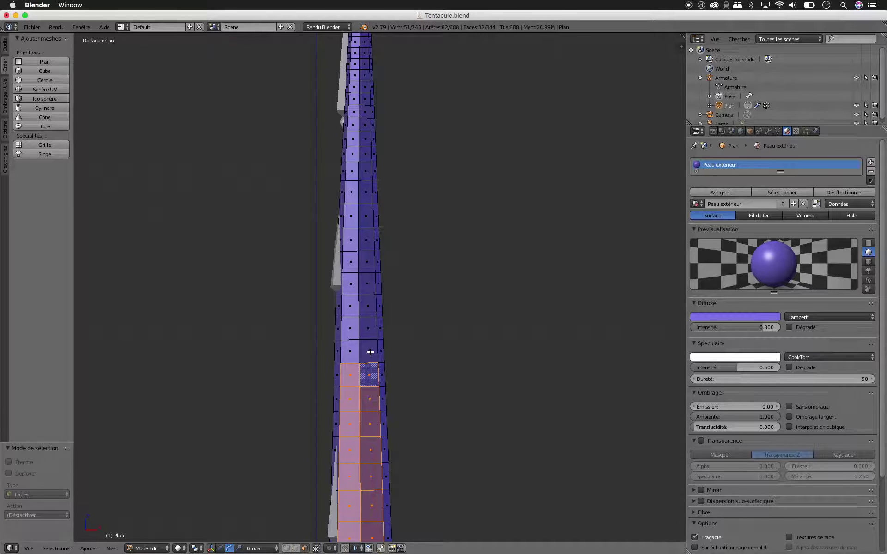
pyautogui.keyDown('shift'); pyautogui.rightClick(368, 352); pyautogui.keyUp('shift')
pyautogui.keyDown('shift'); pyautogui.rightClick(354, 343); pyautogui.keyUp('shift')
pyautogui.keyDown('shift'); pyautogui.rightClick(350, 328); pyautogui.keyUp('shift')
pyautogui.keyDown('shift'); pyautogui.rightClick(369, 329); pyautogui.keyUp('shift')
pyautogui.keyDown('shift'); pyautogui.rightClick(368, 306); pyautogui.keyUp('shift')
pyautogui.keyDown('shift'); pyautogui.rightClick(351, 306); pyautogui.keyUp('shift')
pyautogui.keyDown('shift'); pyautogui.rightClick(350, 284); pyautogui.keyUp('shift')
pyautogui.keyDown('shift'); pyautogui.rightClick(367, 276); pyautogui.keyUp('shift')
pyautogui.keyDown('shift'); pyautogui.rightClick(370, 262); pyautogui.keyUp('shift')
# Continue adding the paired front faces along the upper section of the tentacle.
pyautogui.keyDown('shift'); pyautogui.moveTo(406, 193); pyautogui.dragTo(364, 357, button='middle'); pyautogui.keyUp('shift')
pyautogui.keyDown('shift'); pyautogui.rightClick(320, 420); pyautogui.keyUp('shift')
pyautogui.keyDown('shift'); pyautogui.rightClick(319, 400); pyautogui.keyUp('shift')
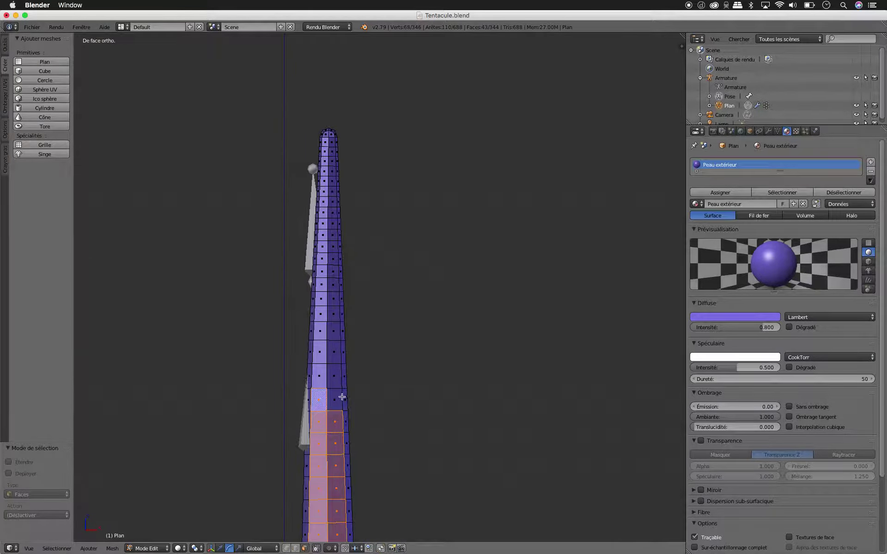
pyautogui.keyDown('shift'); pyautogui.rightClick(335, 400); pyautogui.keyUp('shift')
pyautogui.keyDown('shift'); pyautogui.rightClick(334, 377); pyautogui.keyUp('shift')
pyautogui.keyDown('shift'); pyautogui.rightClick(320, 376); pyautogui.keyUp('shift')
pyautogui.keyDown('shift'); pyautogui.rightClick(321, 353); pyautogui.keyUp('shift')
pyautogui.keyDown('shift'); pyautogui.rightClick(334, 353); pyautogui.keyUp('shift')
pyautogui.keyDown('shift'); pyautogui.rightClick(334, 331); pyautogui.keyUp('shift')
pyautogui.keyDown('shift'); pyautogui.rightClick(320, 331); pyautogui.keyUp('shift')
pyautogui.keyDown('shift'); pyautogui.rightClick(332, 312); pyautogui.keyUp('shift')
pyautogui.keyDown('shift'); pyautogui.rightClick(321, 313); pyautogui.keyUp('shift')
pyautogui.keyDown('shift'); pyautogui.rightClick(334, 298); pyautogui.keyUp('shift')
pyautogui.keyDown('shift'); pyautogui.rightClick(320, 299); pyautogui.keyUp('shift')
pyautogui.keyDown('shift'); pyautogui.rightClick(321, 284); pyautogui.keyUp('shift')
pyautogui.keyDown('shift'); pyautogui.rightClick(334, 284); pyautogui.keyUp('shift')
pyautogui.keyDown('shift'); pyautogui.rightClick(332, 272); pyautogui.keyUp('shift')
pyautogui.keyDown('shift'); pyautogui.rightClick(321, 272); pyautogui.keyUp('shift')
pyautogui.keyDown('shift'); pyautogui.rightClick(320, 259); pyautogui.keyUp('shift')
pyautogui.keyDown('shift'); pyautogui.rightClick(333, 259); pyautogui.keyUp('shift')
pyautogui.keyDown('shift'); pyautogui.rightClick(321, 246); pyautogui.keyUp('shift')
pyautogui.keyDown('shift'); pyautogui.rightClick(332, 246); pyautogui.keyUp('shift')
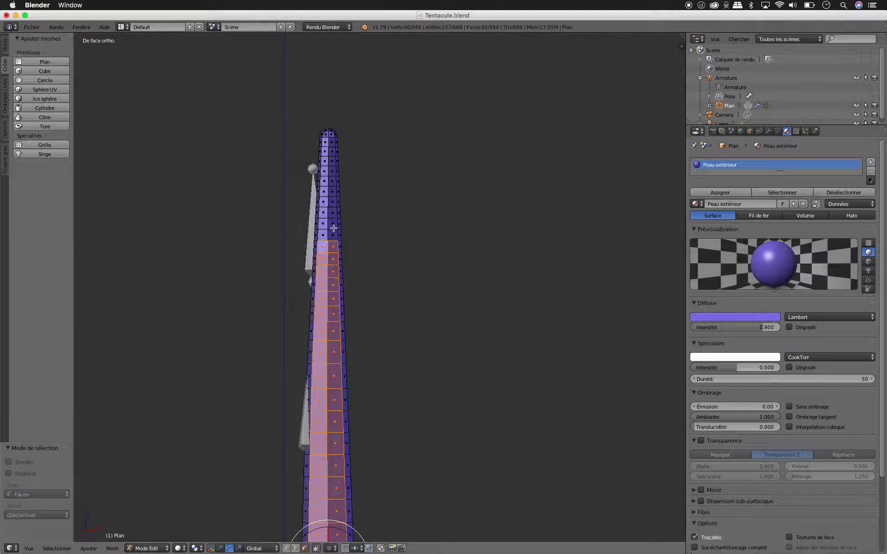
# Fill in the remaining front faces up to the tip, completing the 82-face strip.
pyautogui.keyDown('shift'); pyautogui.rightClick(325, 142); pyautogui.keyUp('shift')
pyautogui.keyDown('shift'); pyautogui.rightClick(330, 143); pyautogui.keyUp('shift')
pyautogui.keyDown('shift'); pyautogui.rightClick(325, 150); pyautogui.keyUp('shift')
pyautogui.keyDown('shift'); pyautogui.rightClick(331, 150); pyautogui.keyUp('shift')
pyautogui.keyDown('shift'); pyautogui.rightClick(325, 157); pyautogui.keyUp('shift')
pyautogui.keyDown('shift'); pyautogui.rightClick(330, 157); pyautogui.keyUp('shift')
pyautogui.keyDown('shift'); pyautogui.rightClick(330, 164); pyautogui.keyUp('shift')
pyautogui.keyDown('shift'); pyautogui.rightClick(325, 171); pyautogui.keyUp('shift')
pyautogui.keyDown('shift'); pyautogui.rightClick(331, 171); pyautogui.keyUp('shift')
pyautogui.keyDown('shift'); pyautogui.rightClick(325, 178); pyautogui.keyUp('shift')
pyautogui.keyDown('shift'); pyautogui.rightClick(332, 184); pyautogui.keyUp('shift')
pyautogui.keyDown('shift'); pyautogui.rightClick(325, 191); pyautogui.keyUp('shift')
pyautogui.keyDown('shift'); pyautogui.rightClick(332, 191); pyautogui.keyUp('shift')
pyautogui.keyDown('shift'); pyautogui.rightClick(326, 202); pyautogui.keyUp('shift')
pyautogui.keyDown('shift'); pyautogui.rightClick(331, 202); pyautogui.keyUp('shift')
pyautogui.keyDown('shift'); pyautogui.rightClick(324, 213); pyautogui.keyUp('shift')
pyautogui.keyDown('shift'); pyautogui.rightClick(333, 216); pyautogui.keyUp('shift')
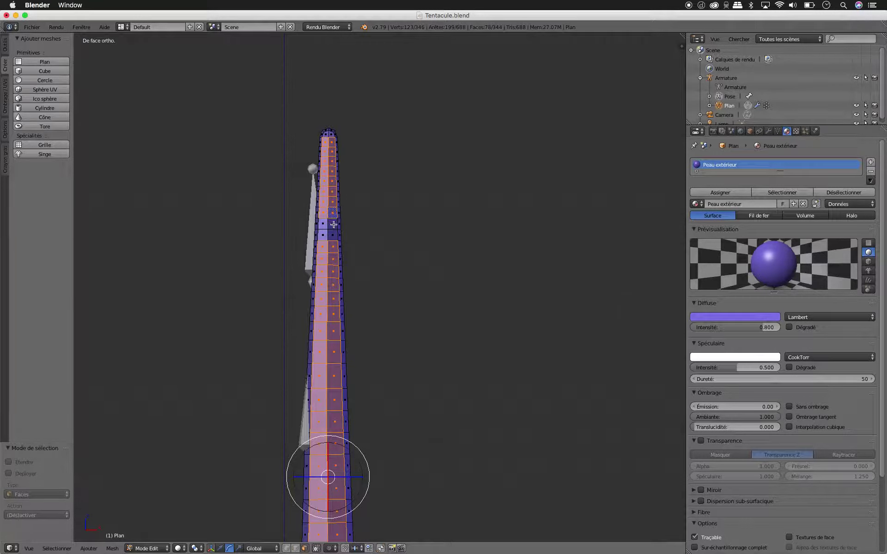
pyautogui.keyDown('shift'); pyautogui.rightClick(324, 225); pyautogui.keyUp('shift')
pyautogui.keyDown('shift'); pyautogui.rightClick(332, 225); pyautogui.keyUp('shift')
pyautogui.keyDown('shift'); pyautogui.rightClick(323, 236); pyautogui.keyUp('shift')
pyautogui.keyDown('shift'); pyautogui.rightClick(333, 236); pyautogui.keyUp('shift')
pyautogui.moveTo(452, 243); pyautogui.dragTo(411, 273, button='middle')
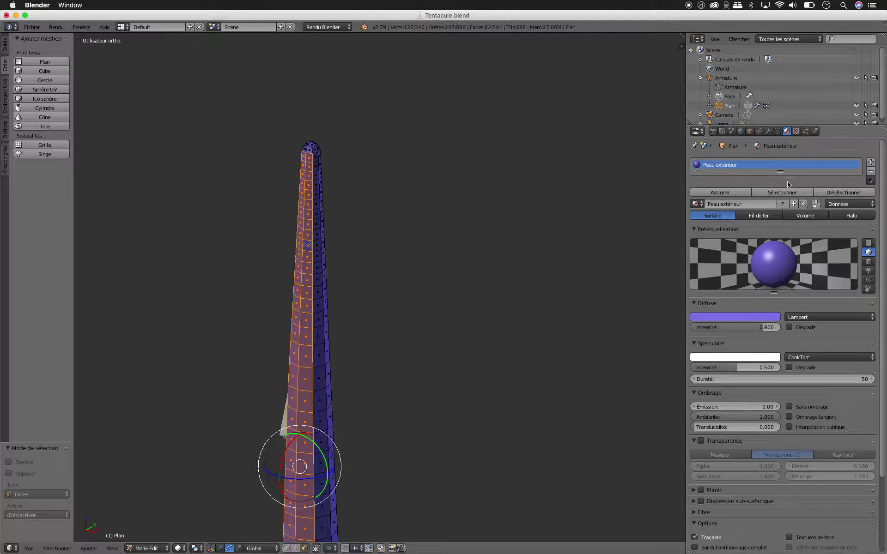
# Add a second material slot holding a new cream material named 'Peau intérieur', keeping the front faces selected.
pyautogui.click(870, 164)
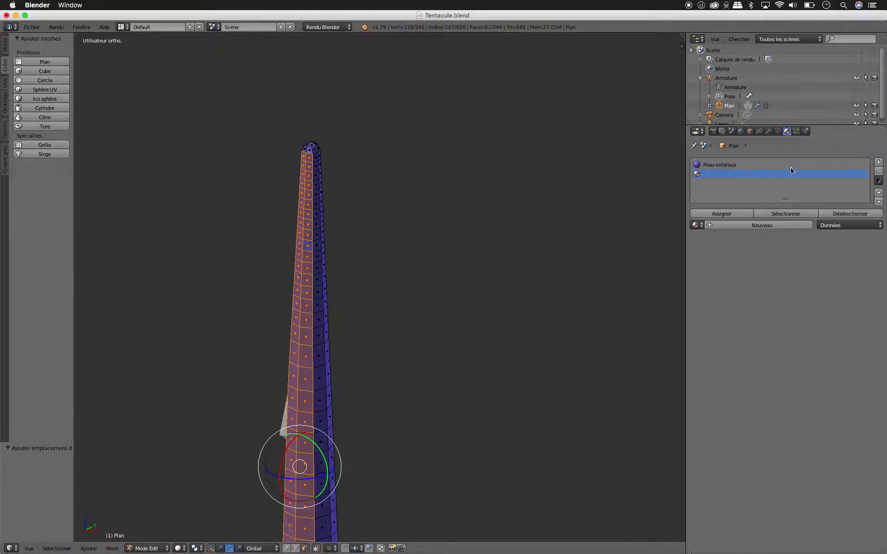
pyautogui.click(748, 225)
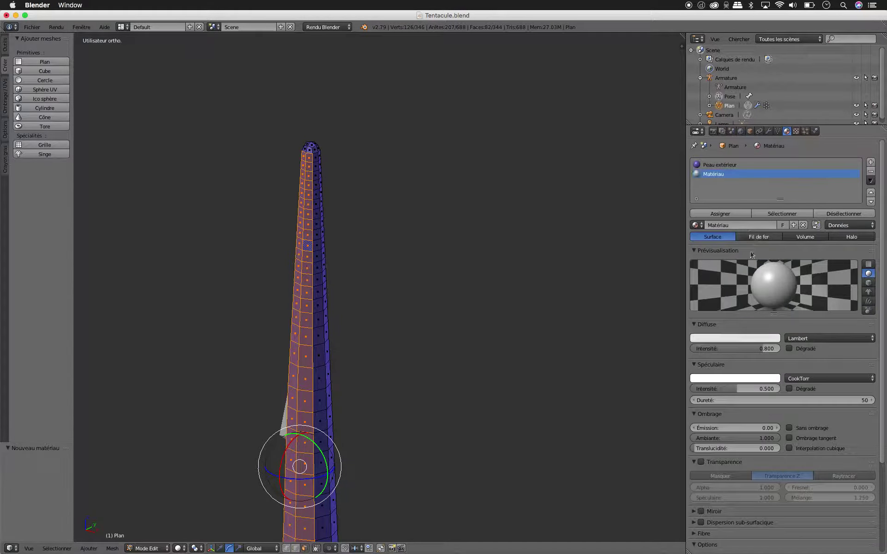
pyautogui.click(741, 340)
pyautogui.click(744, 340)
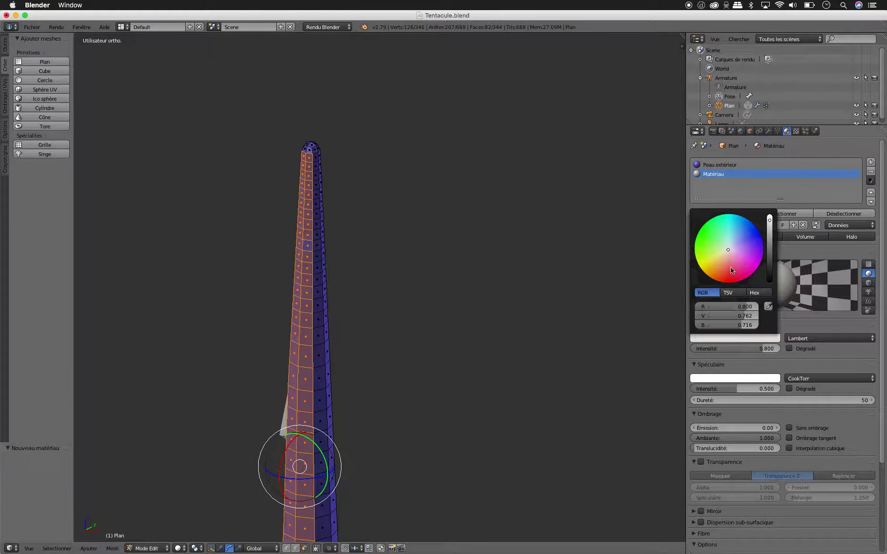
pyautogui.moveTo(728, 250); pyautogui.dragTo(726, 250)
pyautogui.doubleClick(720, 174)
pyautogui.write('Peau in')
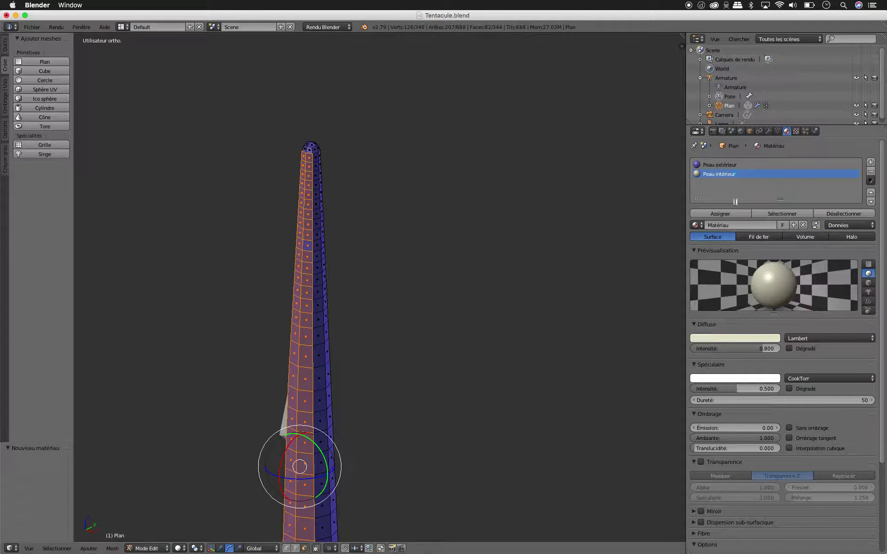
pyautogui.press('Return')
pyautogui.press('a')
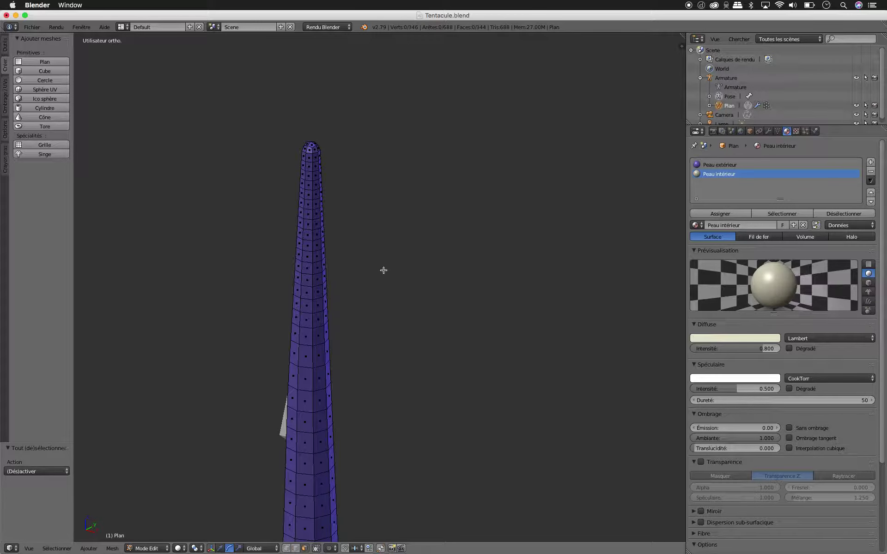
pyautogui.hotkey('ctrl', 'z')
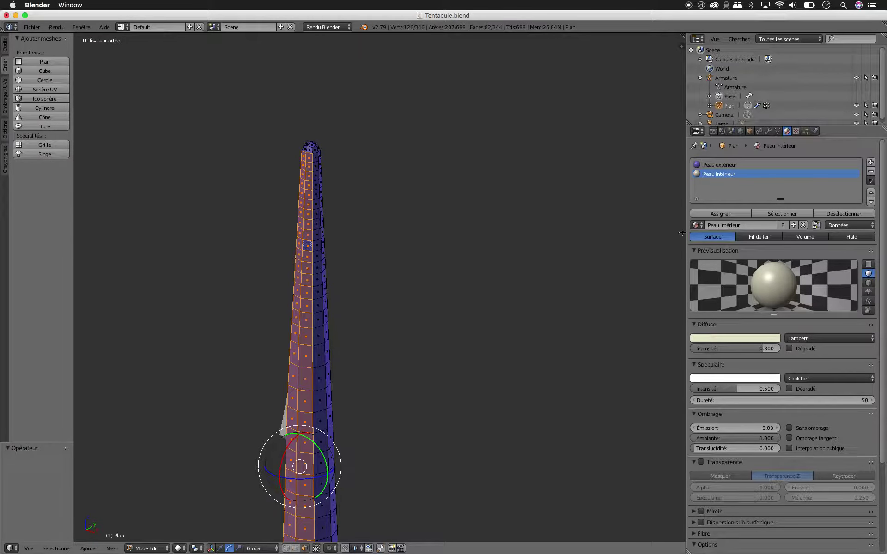
# Assign Peau intérieur to the selected front strip, deselect everything and return to Object Mode.
pyautogui.click(725, 214)
pyautogui.moveTo(442, 271); pyautogui.dragTo(373, 341, button='middle')
pyautogui.press('a')
pyautogui.moveTo(333, 382); pyautogui.dragTo(433, 242, button='middle')
pyautogui.press('Tab')
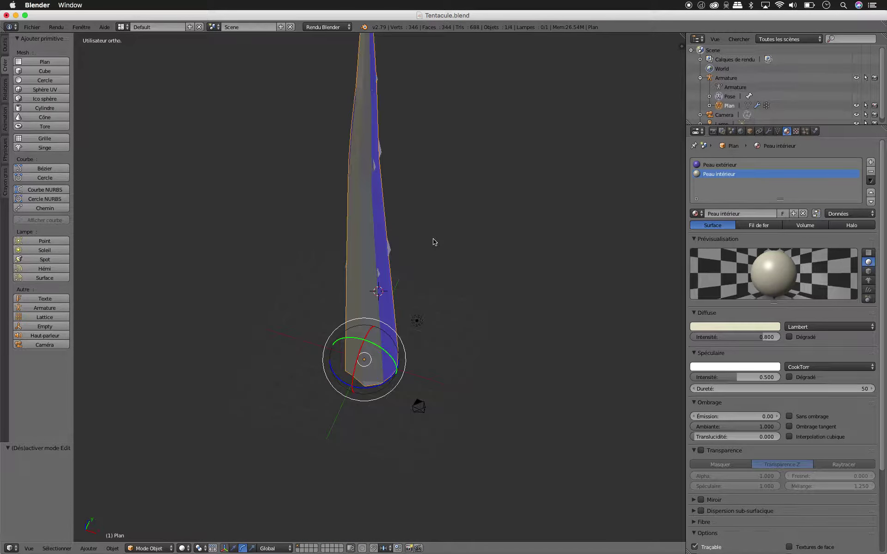
pyautogui.moveTo(178, 15); pyautogui.dragTo(730, 3)
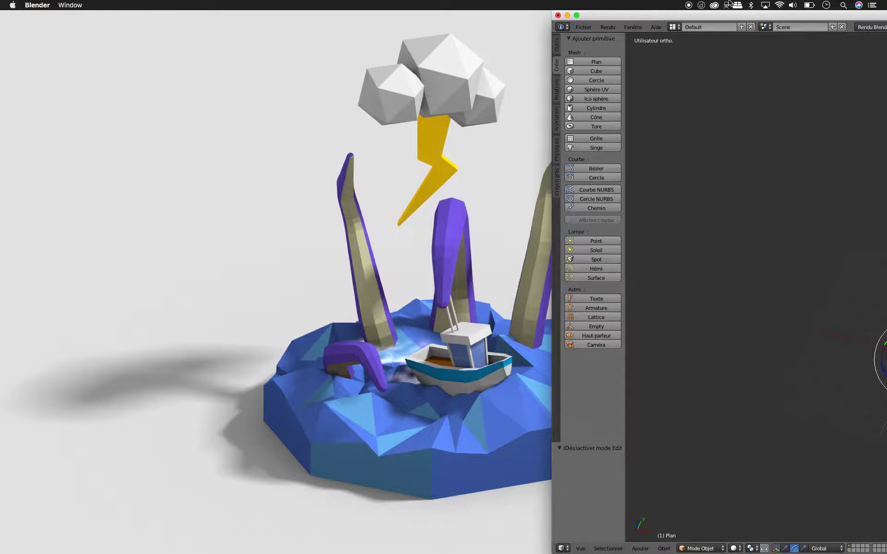
pyautogui.moveTo(730, 3); pyautogui.dragTo(177, 3)
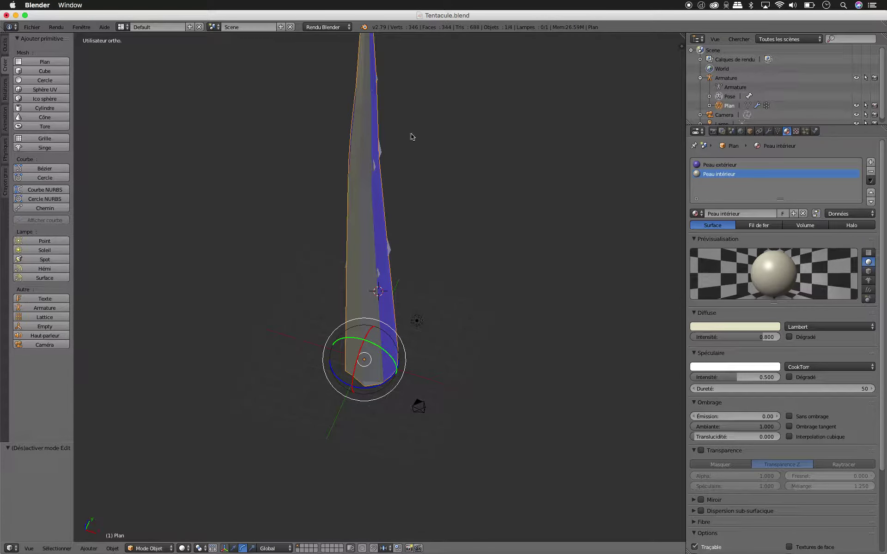
pyautogui.moveTo(435, 284); pyautogui.dragTo(443, 251, button='middle')
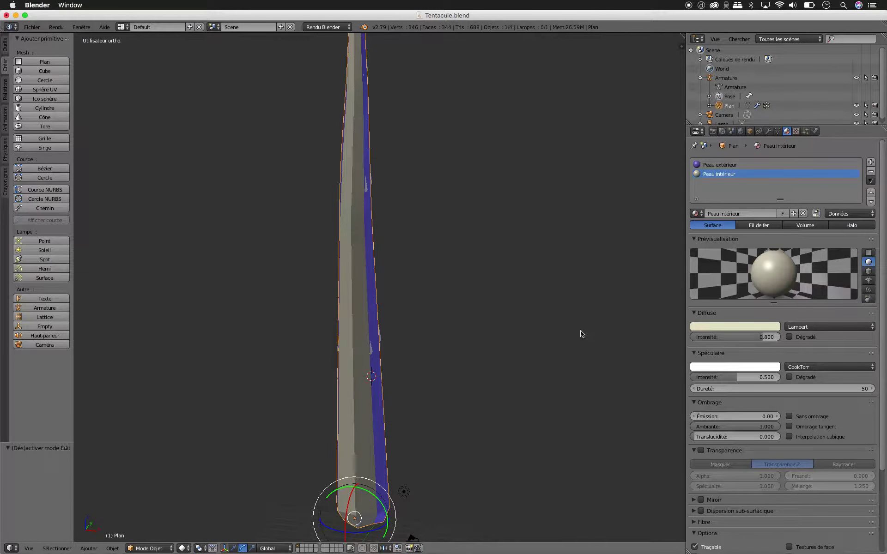
pyautogui.rightClick(379, 340)
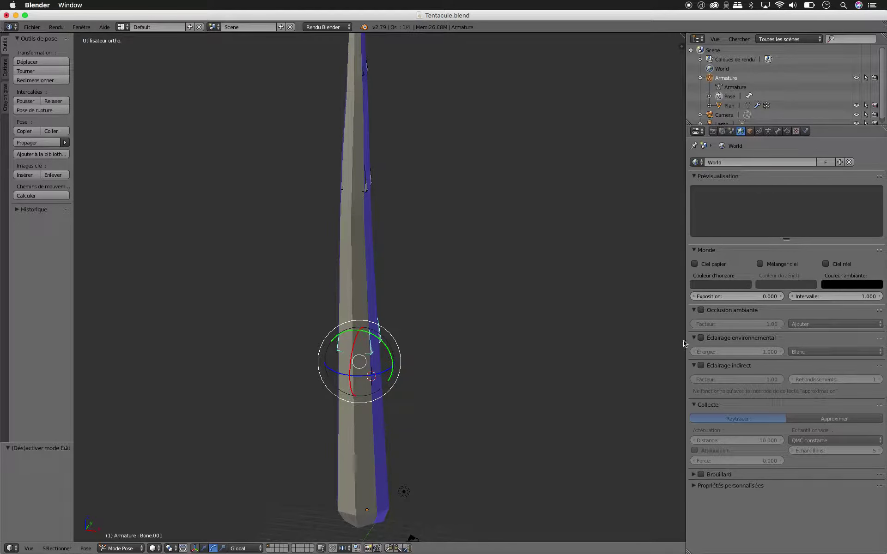
# Turn on X-Ray for the armature and rotate the lower bone chain around X and Y.
pyautogui.click(750, 131)
pyautogui.click(793, 385)
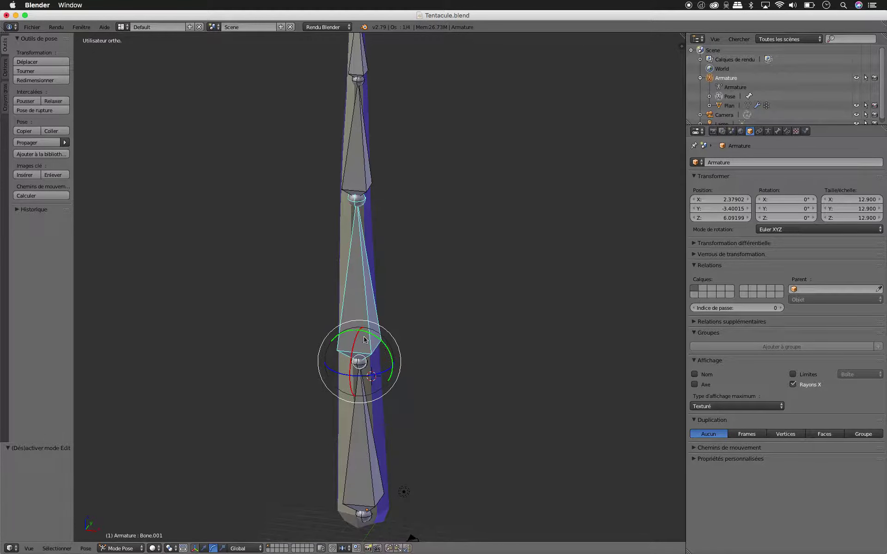
pyautogui.moveTo(359, 341); pyautogui.dragTo(357, 345)
pyautogui.click(355, 354)
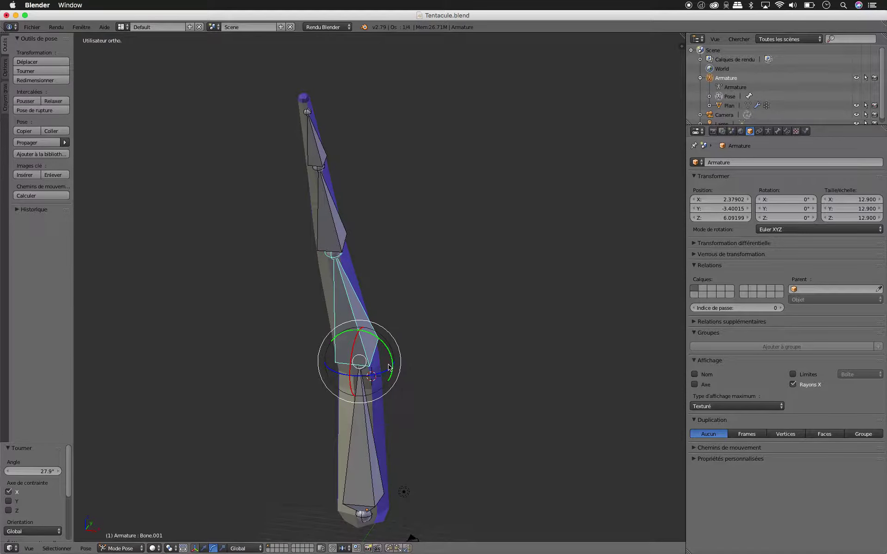
pyautogui.moveTo(391, 359); pyautogui.dragTo(322, 285)
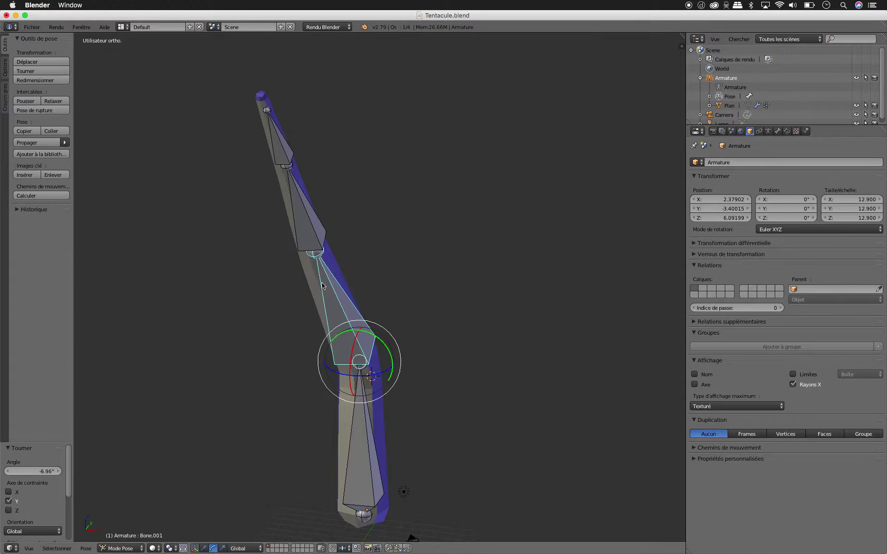
# Bend Bone.002 down to the left, curl Bone.003 upward, then view through the camera.
pyautogui.rightClick(317, 252)
pyautogui.moveTo(305, 222)
pyautogui.mouseDown()
pyautogui.moveTo(325, 196)
pyautogui.moveTo(308, 245)
pyautogui.mouseUp()
pyautogui.moveTo(308, 244); pyautogui.dragTo(272, 231, button='middle')
pyautogui.moveTo(367, 203); pyautogui.dragTo(356, 208)
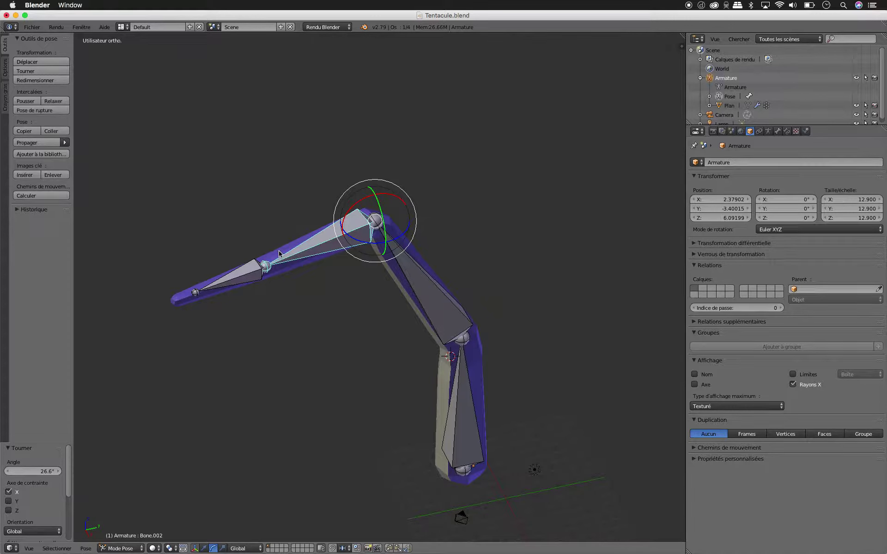
pyautogui.rightClick(261, 271)
pyautogui.moveTo(246, 255); pyautogui.dragTo(258, 252)
pyautogui.moveTo(298, 380); pyautogui.dragTo(416, 284, button='middle')
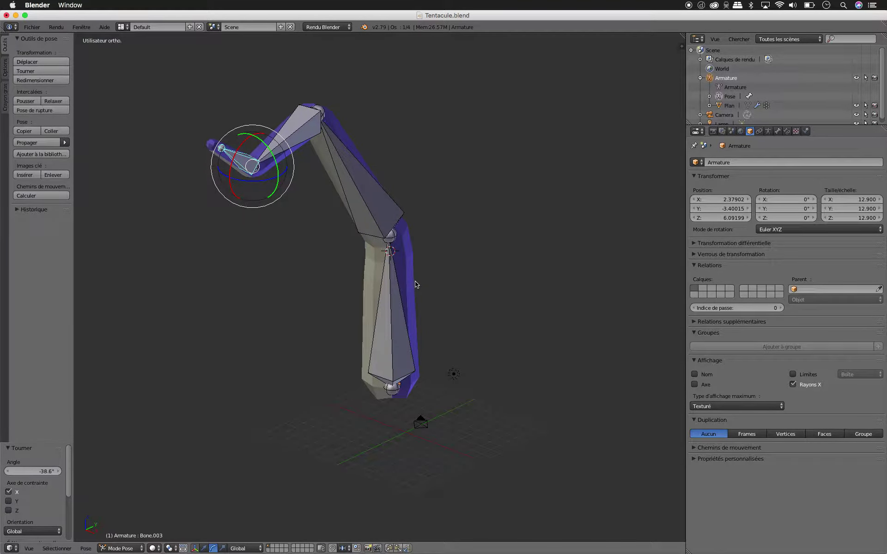
pyautogui.press('KP_0')
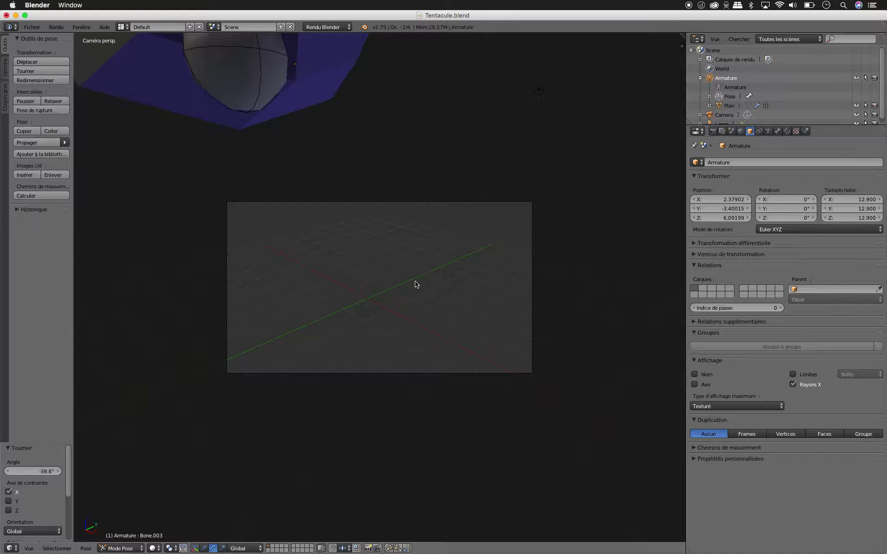
# Set the camera's focal length to 10.89 mm.
pyautogui.rightClick(429, 203)
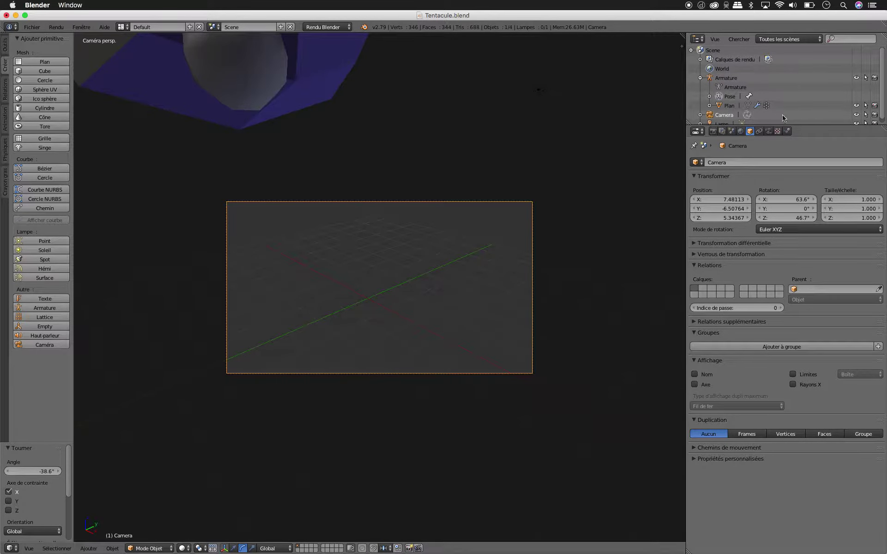
pyautogui.click(768, 131)
pyautogui.moveTo(739, 201); pyautogui.dragTo(768, 214)
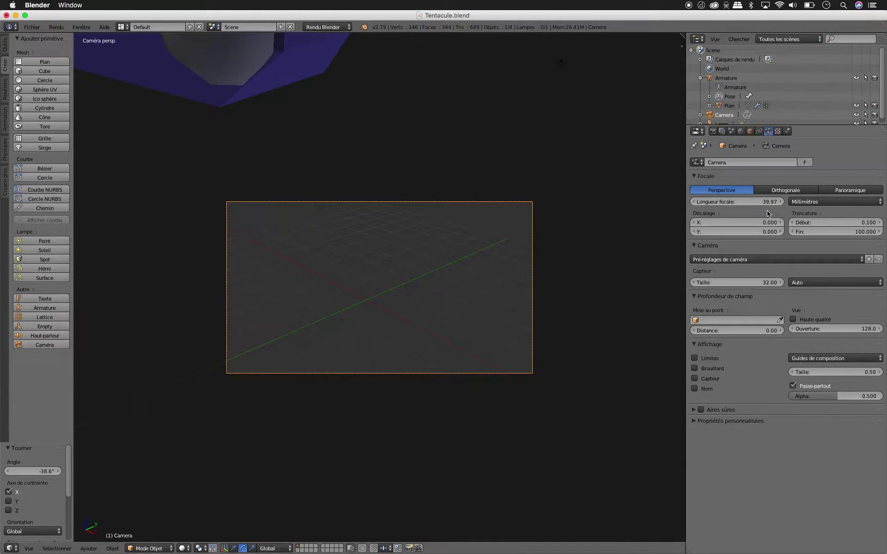
pyautogui.hotkey('ctrl', 'z')
# Trackball-rotate the camera so the bent tentacle sits in frame.
pyautogui.scroll(1, 443, 255)
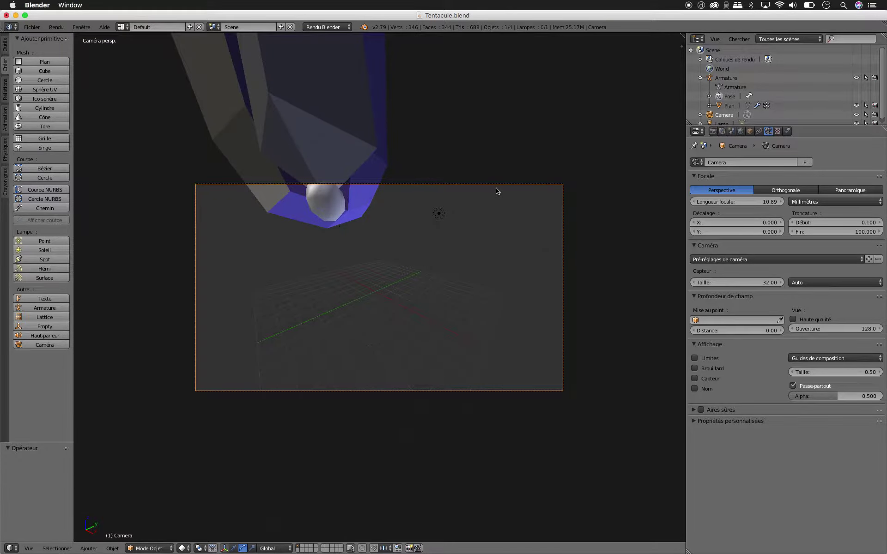
pyautogui.press('r')
pyautogui.press('r')
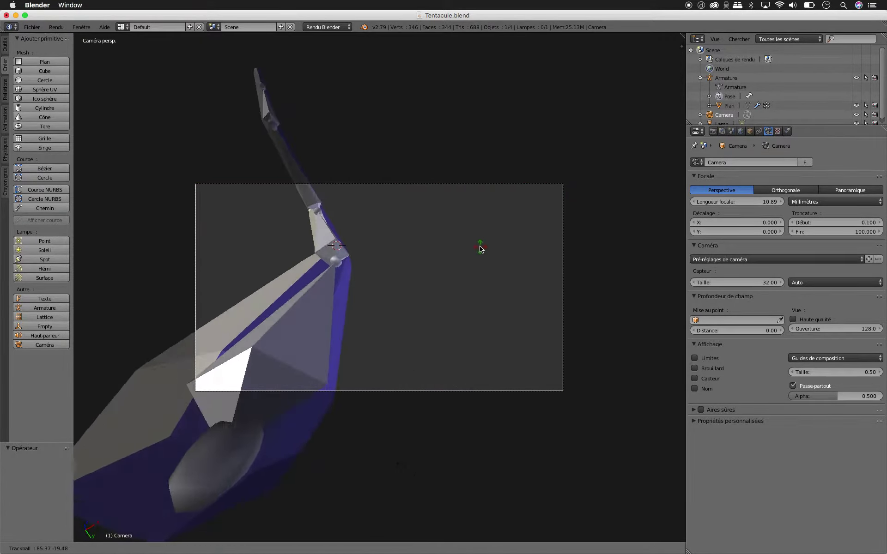
pyautogui.click(524, 224)
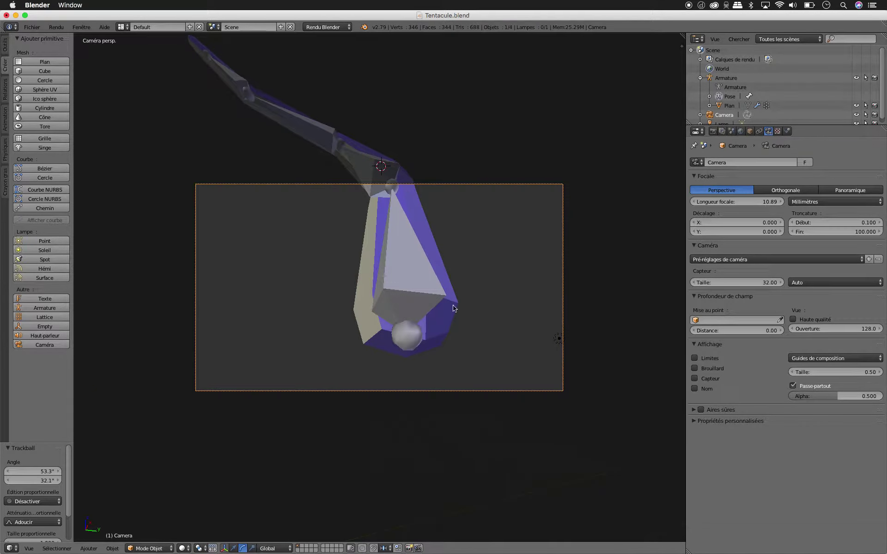
# Select the armature and toggle it between Edit and Pose mode.
pyautogui.rightClick(434, 305)
pyautogui.rightClick(443, 269)
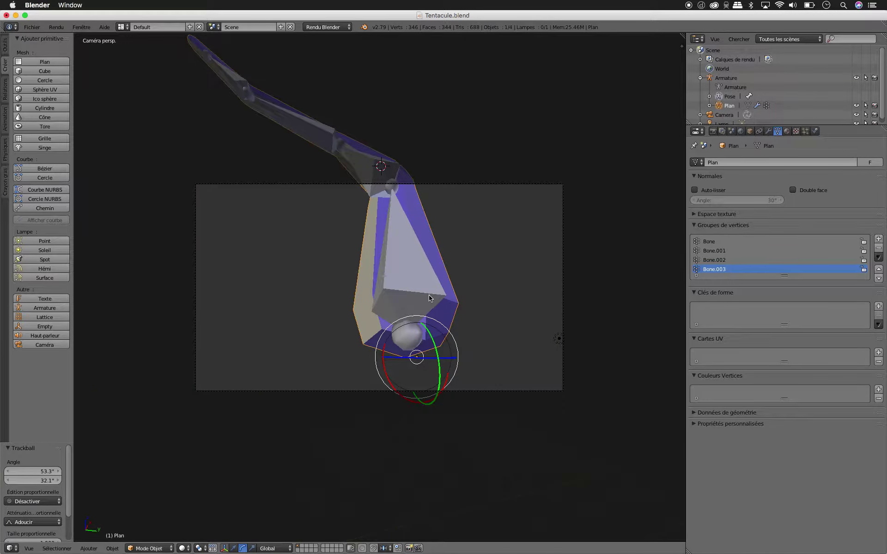
pyautogui.rightClick(732, 106)
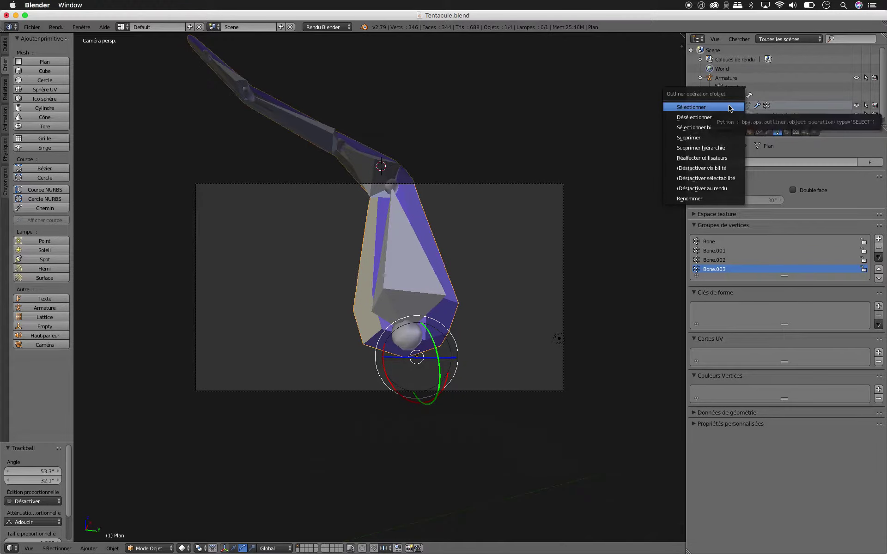
pyautogui.rightClick(415, 290)
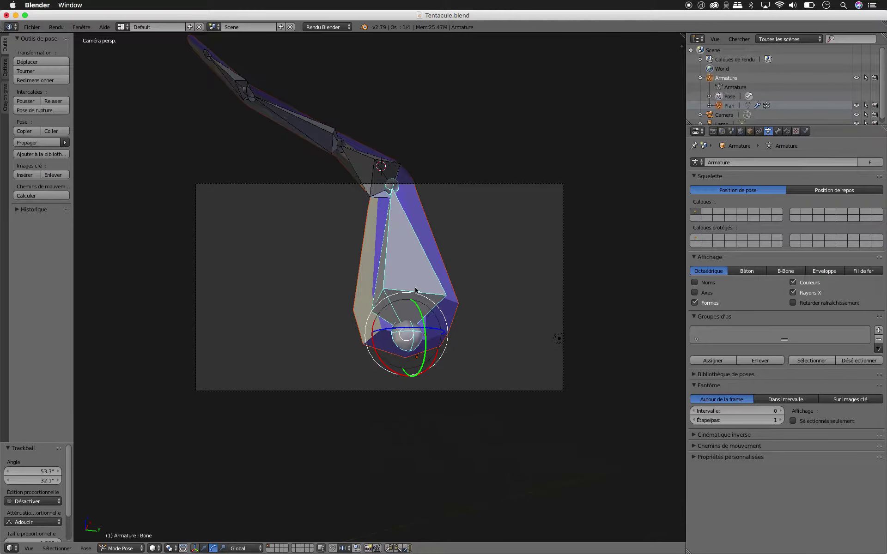
pyautogui.rightClick(363, 282)
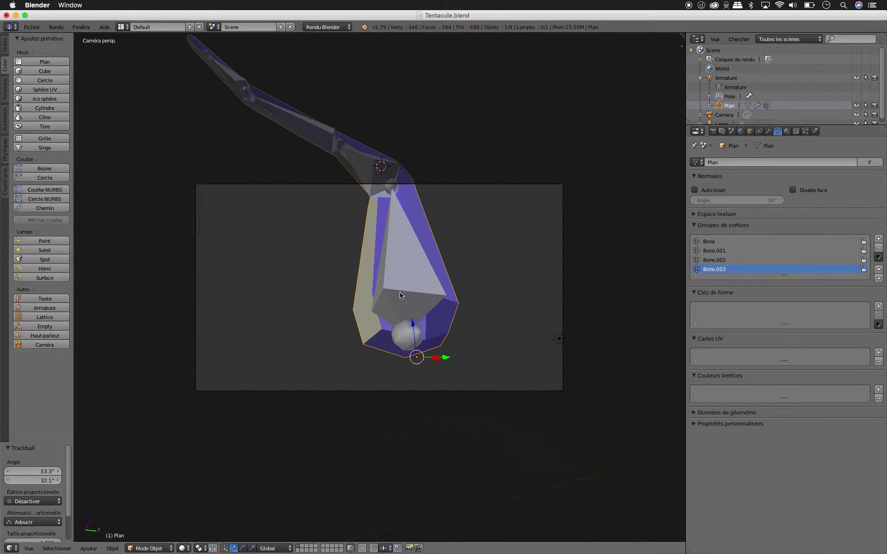
pyautogui.rightClick(400, 296)
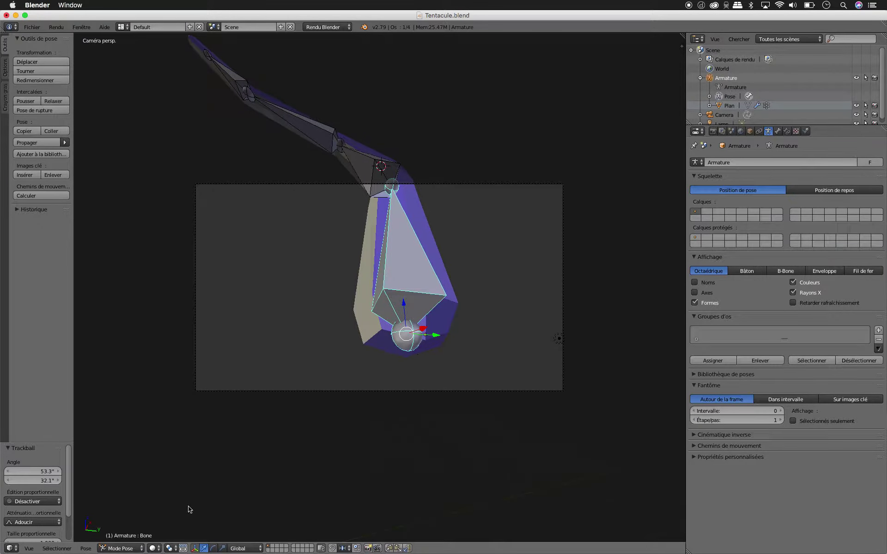
pyautogui.press('Tab')
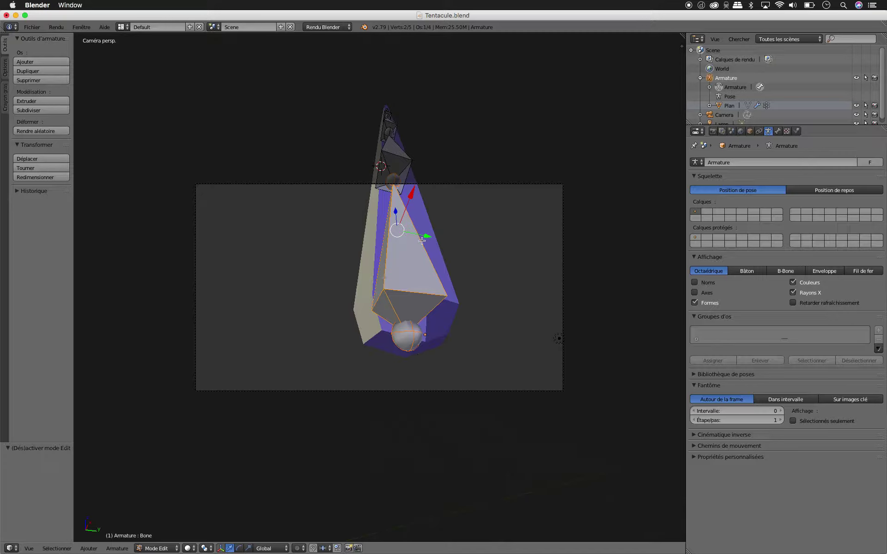
pyautogui.press('Tab')
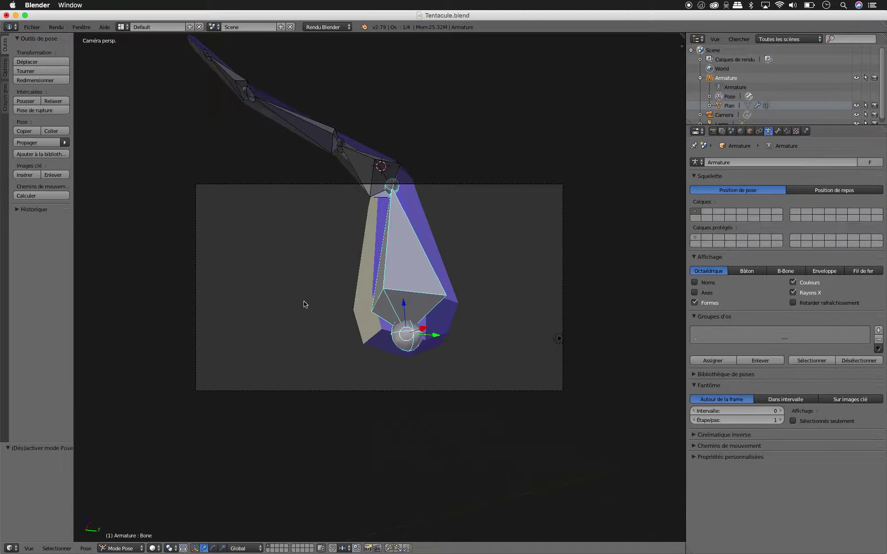
# Switch to Object Mode and select the Plan mesh together with the armature.
pyautogui.click(129, 548)
pyautogui.click(133, 536)
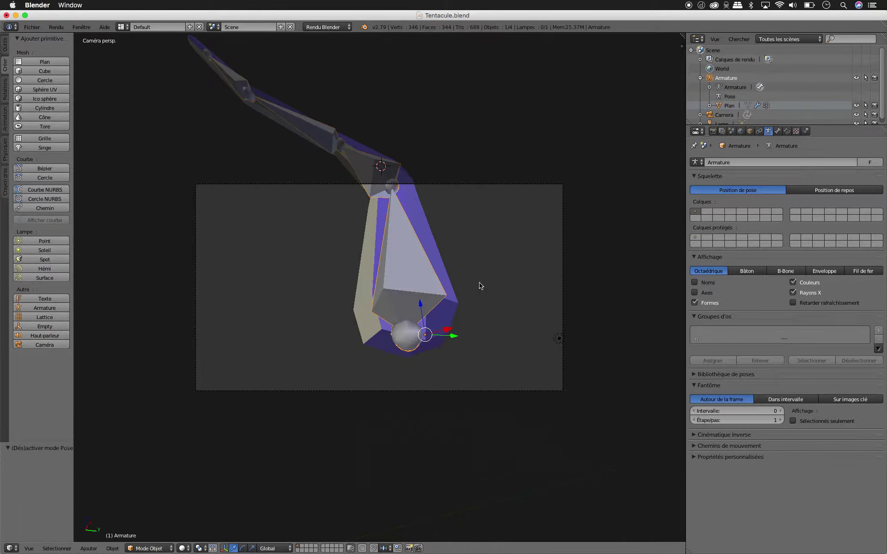
pyautogui.keyDown('shift'); pyautogui.rightClick(375, 245); pyautogui.keyUp('shift')
pyautogui.keyDown('shift'); pyautogui.rightClick(401, 251); pyautogui.keyUp('shift')
pyautogui.scroll(1, 418, 322)
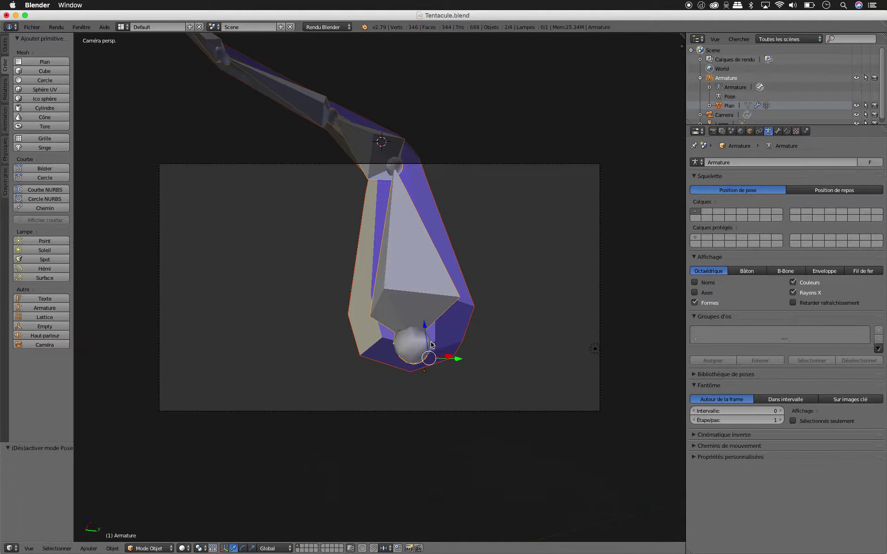
pyautogui.scroll(-2, 432, 344)
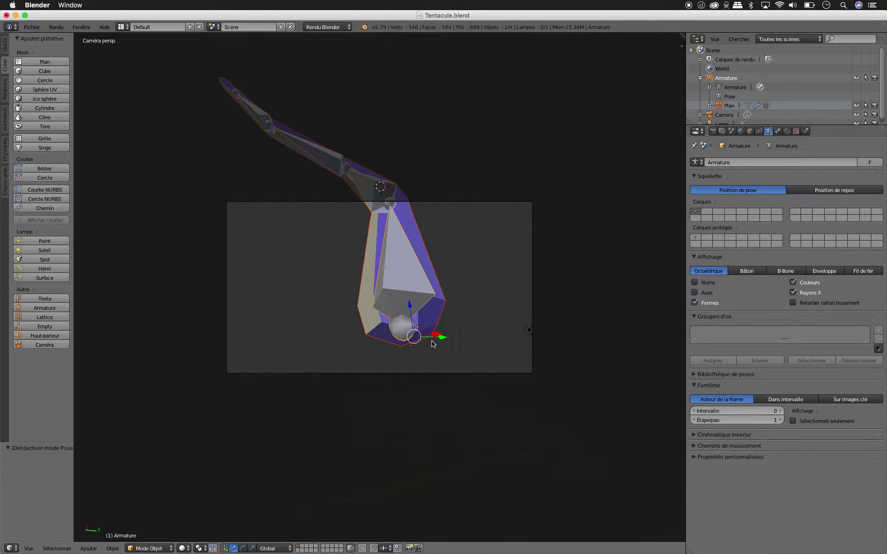
# In top view, move the tentacle left along X and up along Y.
pyautogui.press('KP_7')
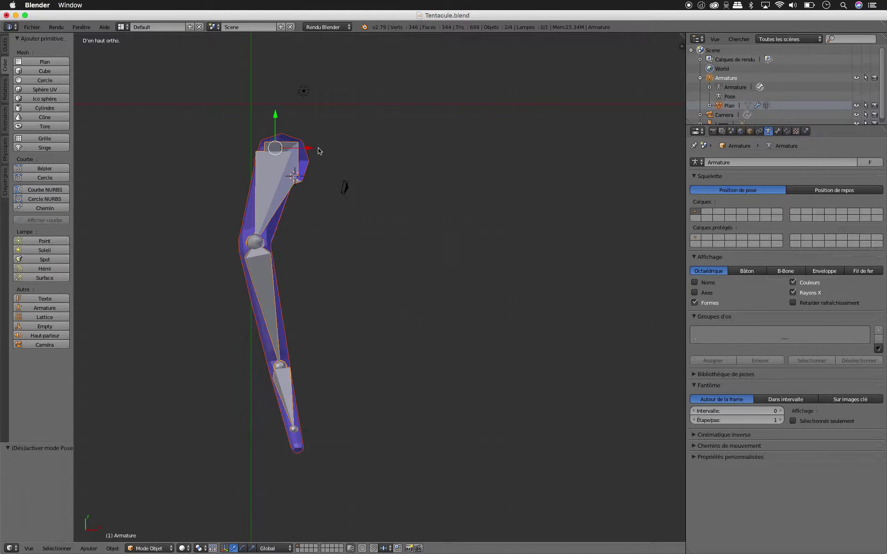
pyautogui.moveTo(310, 151); pyautogui.dragTo(172, 152)
pyautogui.moveTo(136, 121); pyautogui.dragTo(136, 17)
pyautogui.press('KP_0')
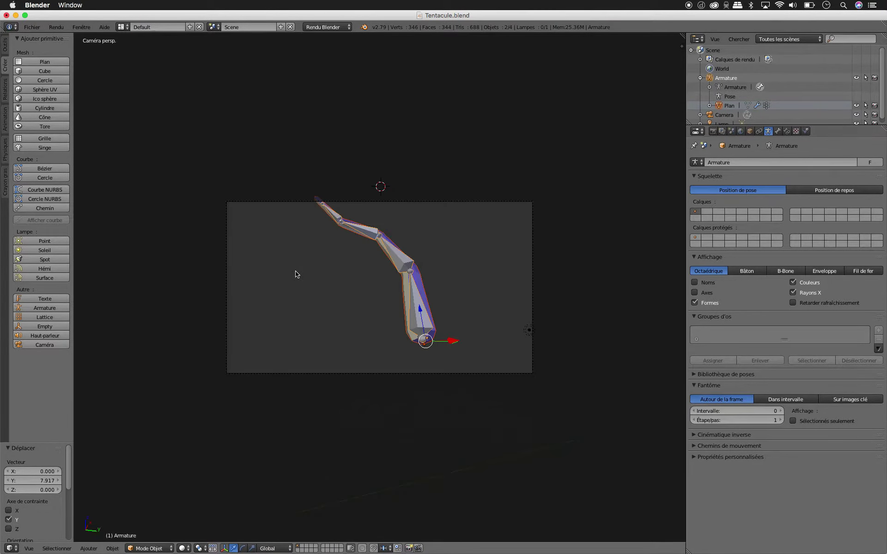
# Scale the armature down to 0.477.
pyautogui.rightClick(414, 331)
pyautogui.press('s')
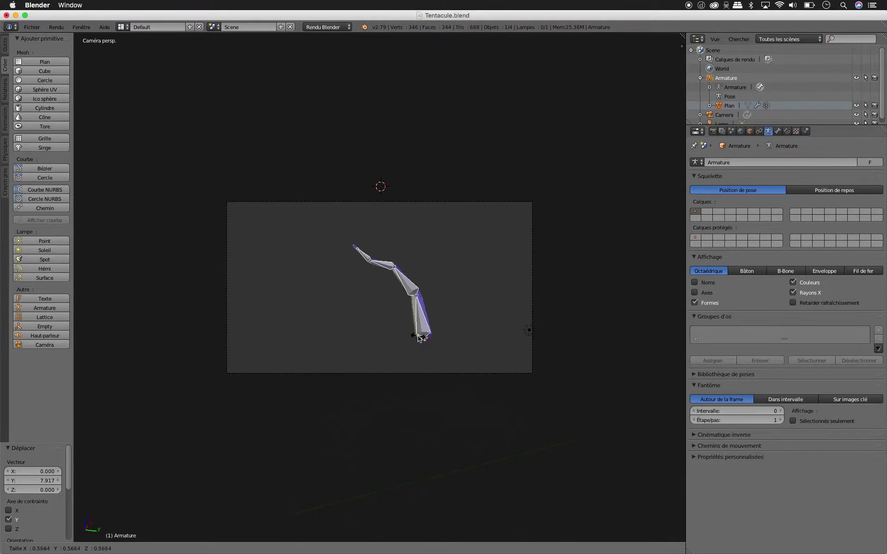
pyautogui.click(423, 339)
pyautogui.press('KP_0')
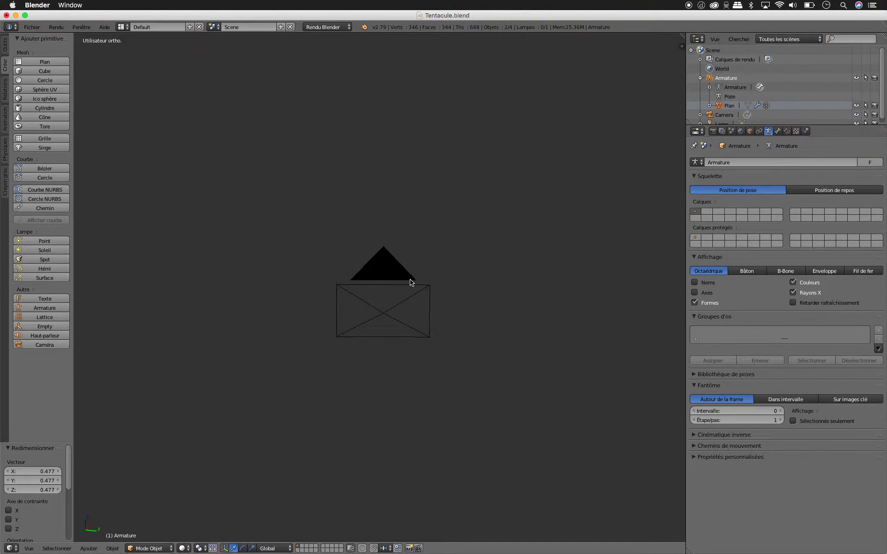
pyautogui.press('KP_0')
pyautogui.scroll(-1, 411, 286)
pyautogui.scroll(3, 412, 291)
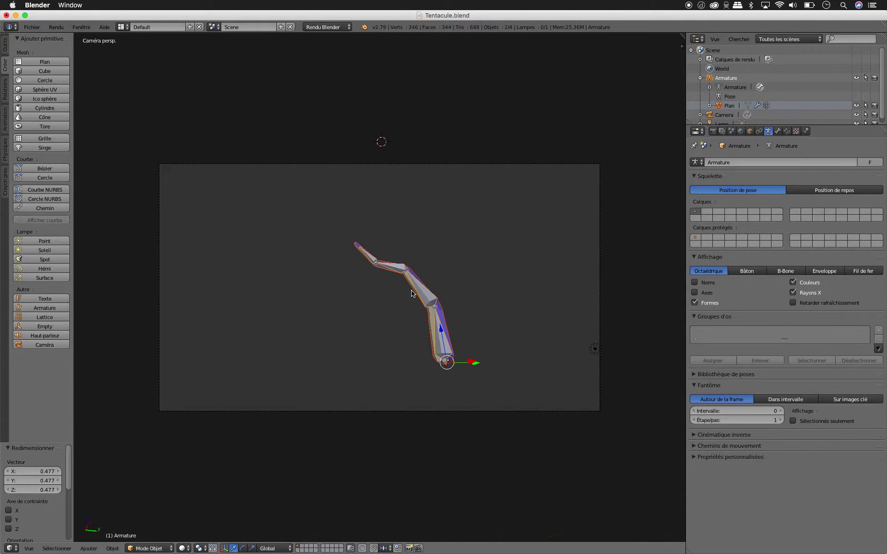
pyautogui.scroll(2, 412, 292)
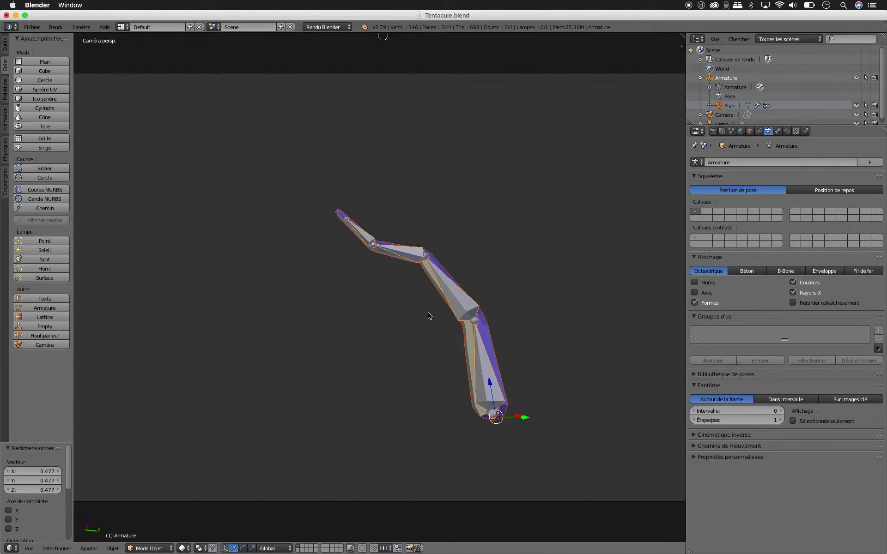
# Render a test image of the hooked tentacle from the camera.
pyautogui.press('XF86AudioRaiseVolume')
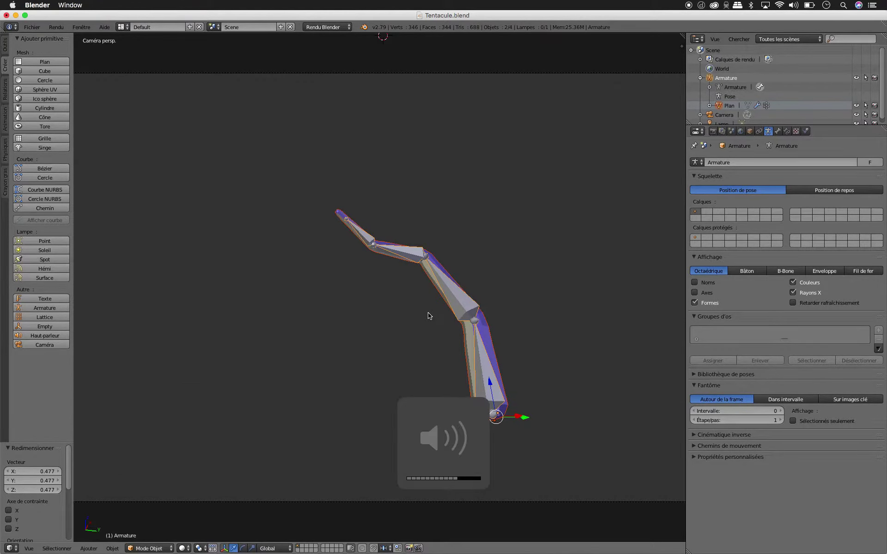
pyautogui.press('F12')
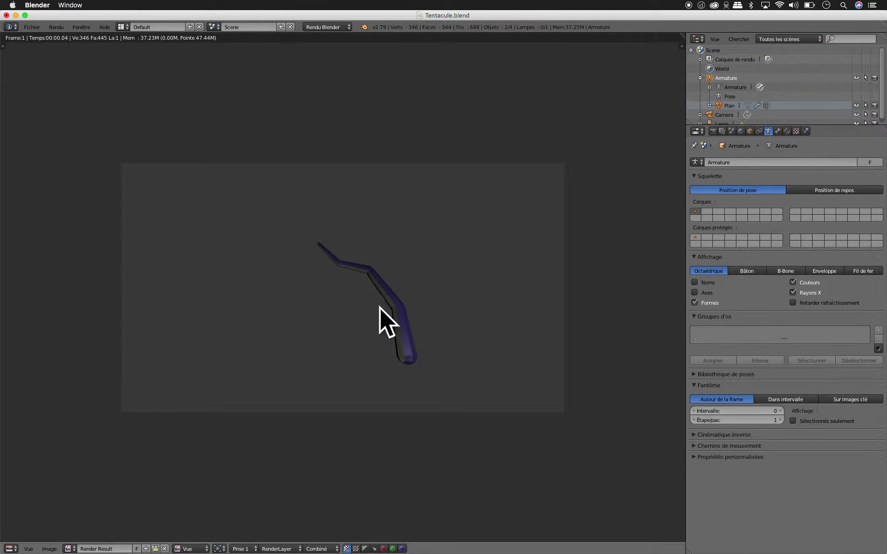
pyautogui.press('Escape')
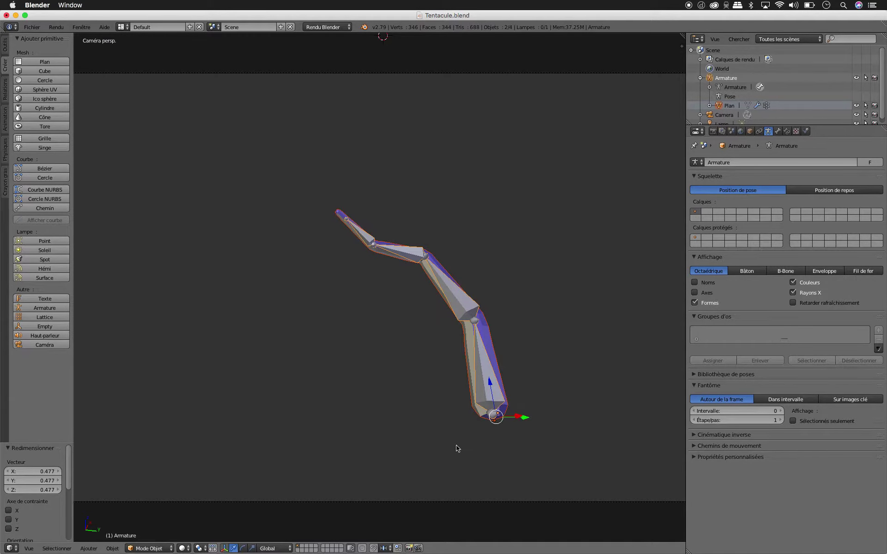
# Rotate the tentacle about Z, then trackball-rotate the armature 53.9° into a diagonal pose.
pyautogui.click(242, 549)
pyautogui.moveTo(476, 416); pyautogui.dragTo(446, 416)
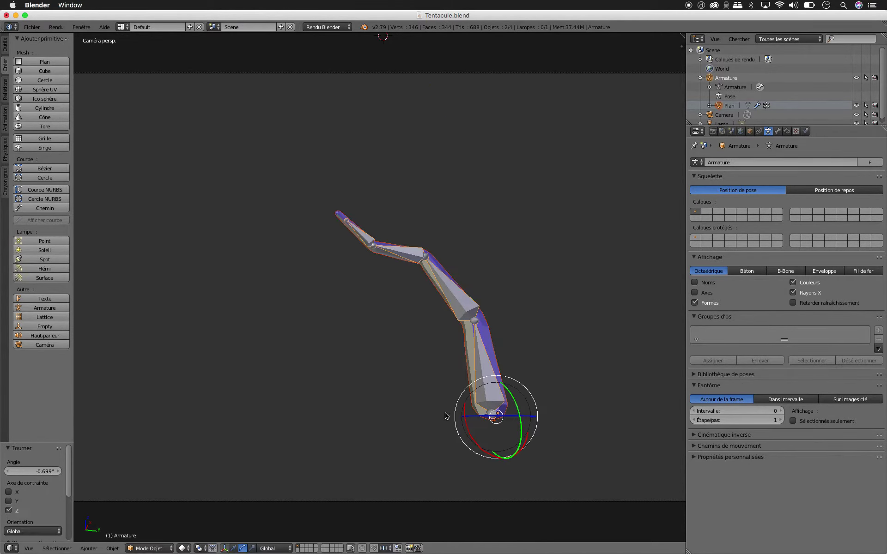
pyautogui.rightClick(496, 415)
pyautogui.press('r')
pyautogui.press('r')
pyautogui.click(396, 347)
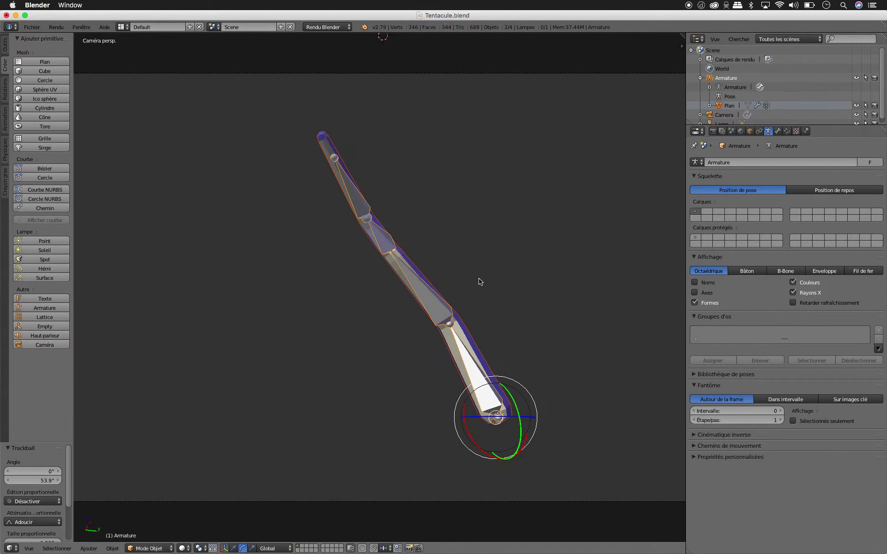
# Render the new diagonal tentacle pose again.
pyautogui.press('XF86AudioRaiseVolume')
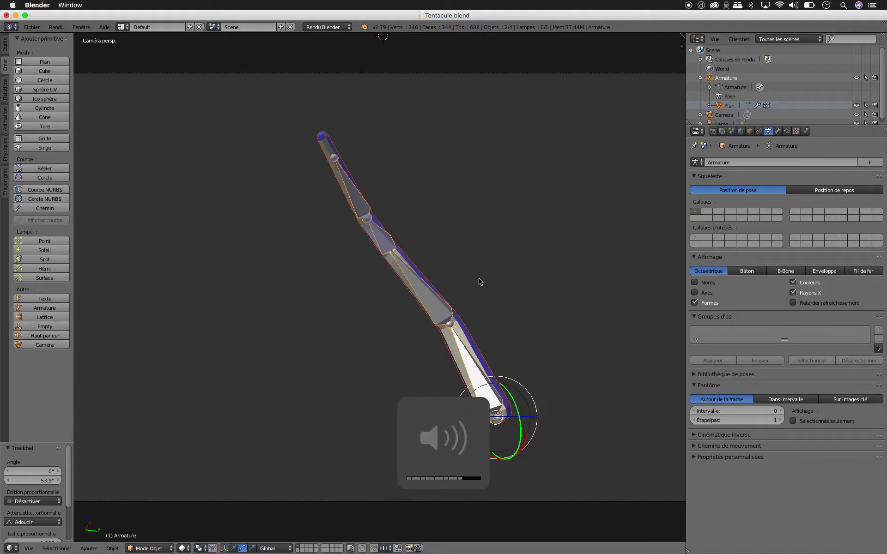
pyautogui.press('F12')
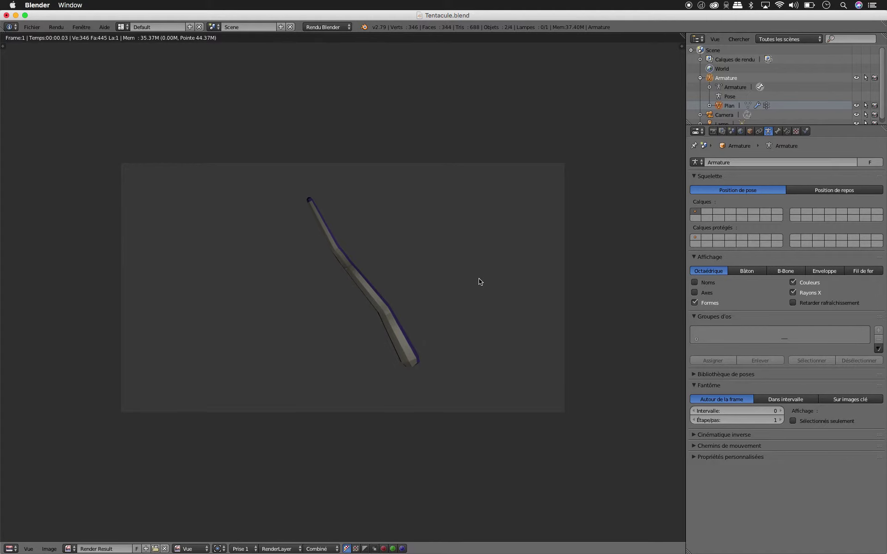
pyautogui.press('Escape')
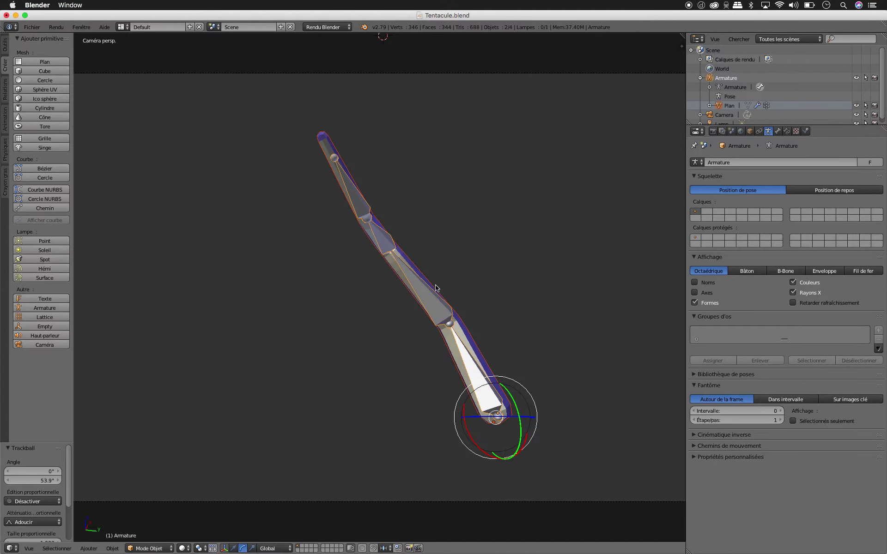
# Select the Plan mesh and switch it into Edit Mode.
pyautogui.rightClick(407, 262)
pyautogui.press('Tab')
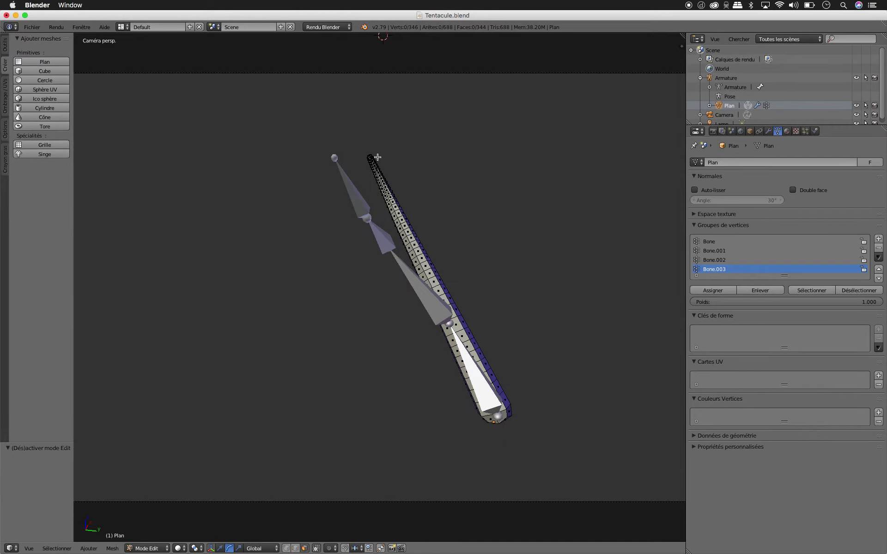